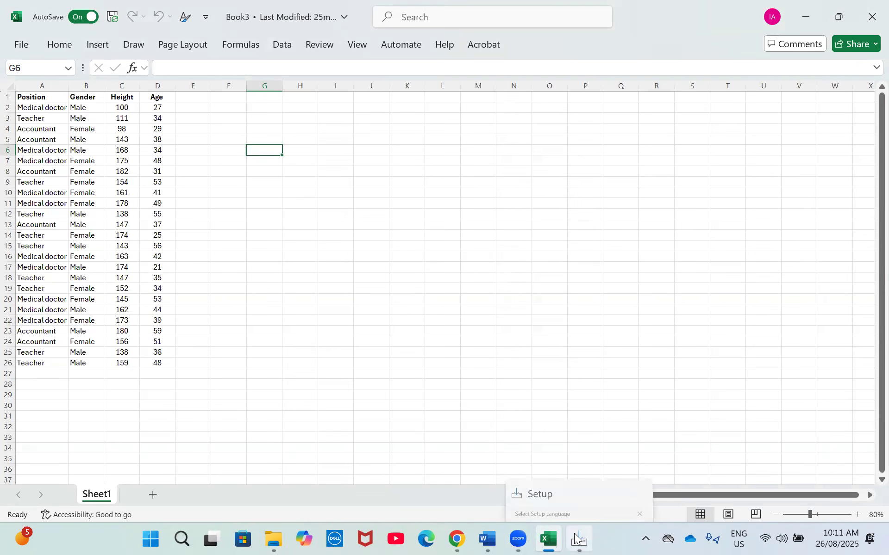
Switch to Chrome, search Google for "cran r" and open The Comprehensive R Archive Network site.
{"action": "left_click", "coordinate": [458, 538]}
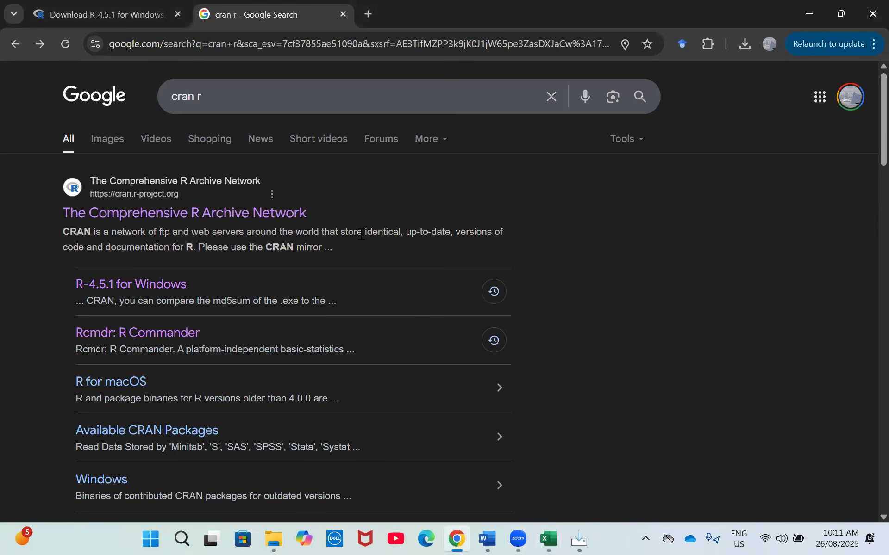
{"action": "left_click", "coordinate": [270, 105]}
{"action": "key", "text": "BackSpace"}
{"action": "key", "text": "BackSpace"}
{"action": "key", "text": "BackSpace"}
{"action": "key", "text": "BackSpace"}
{"action": "key", "text": "BackSpace"}
{"action": "key", "text": "BackSpace"}
{"action": "type", "text": "cran"}
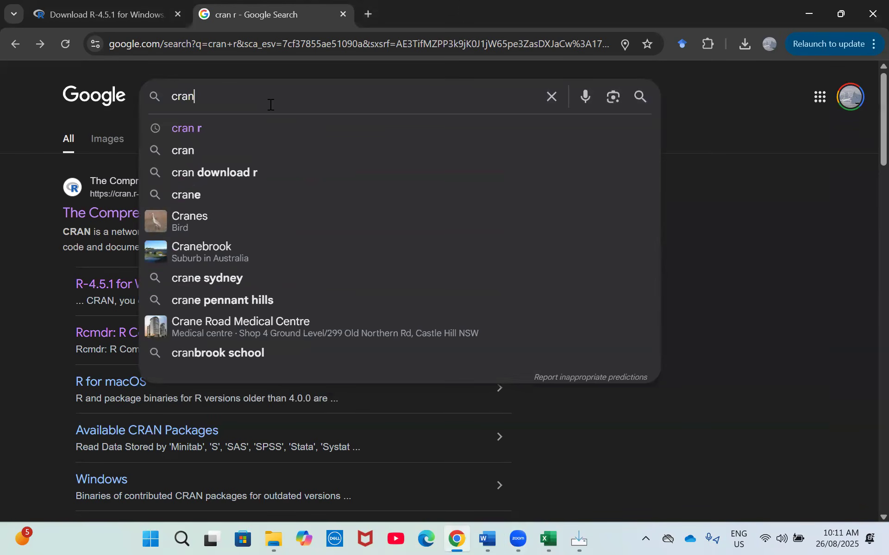
{"action": "type", "text": " r"}
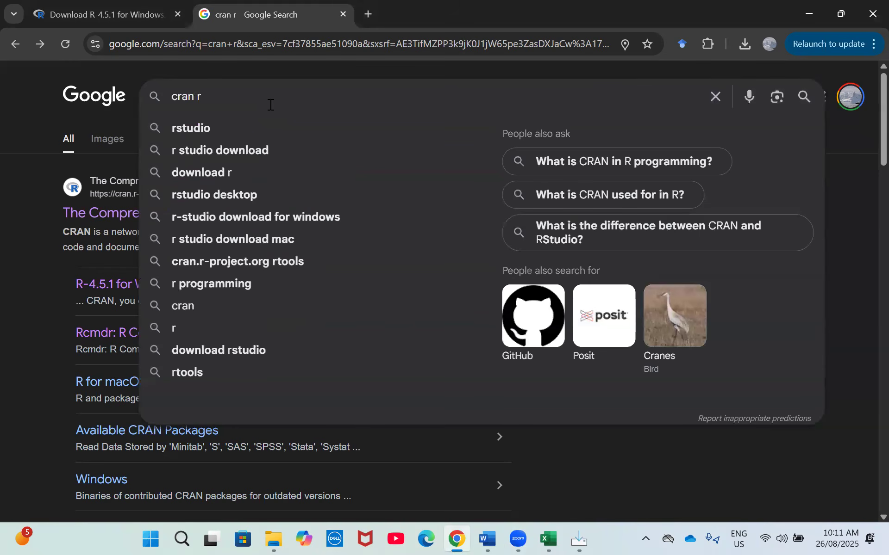
{"action": "key", "text": "Down"}
{"action": "key", "text": "Down"}
{"action": "key", "text": "Up"}
{"action": "key", "text": "Up"}
{"action": "key", "text": "Return"}
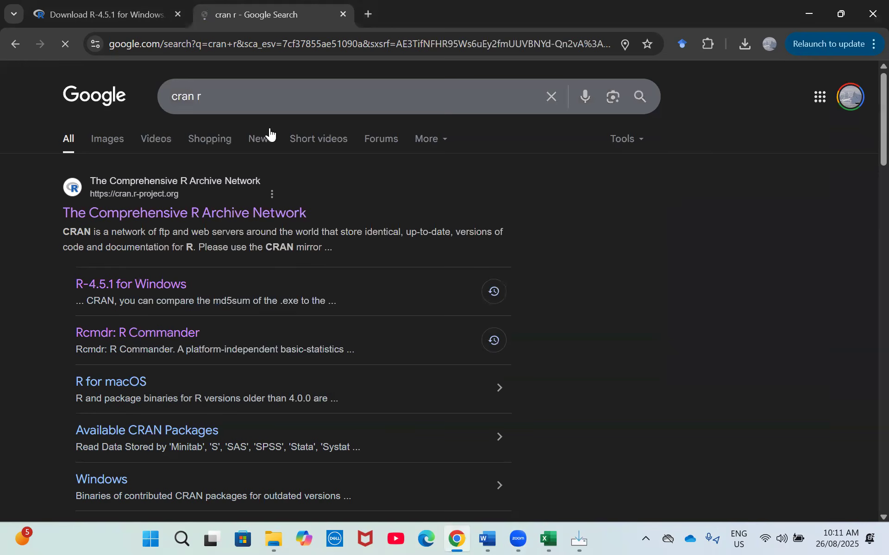
{"action": "left_click", "coordinate": [213, 213]}
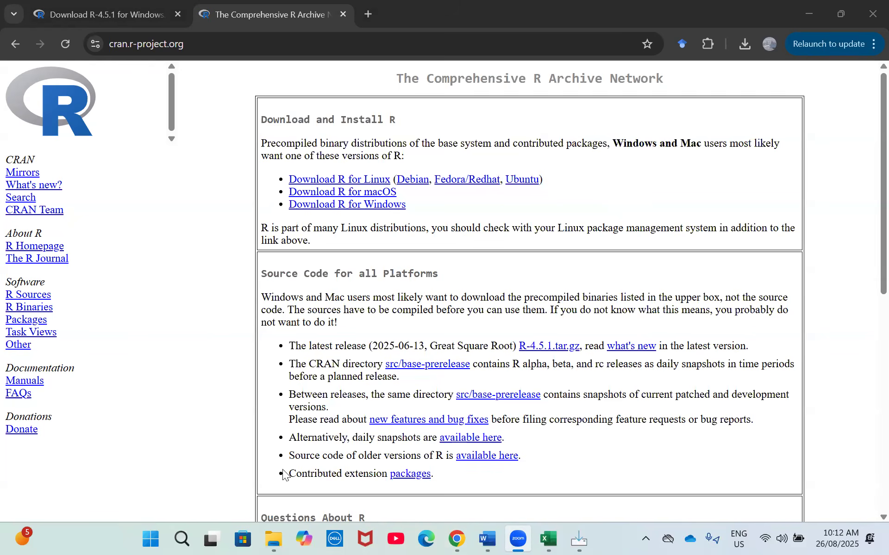
Switch to File Explorer and run the R-4.5.1-win (1) installer from Downloads with English as the setup language.
{"action": "left_click", "coordinate": [274, 537]}
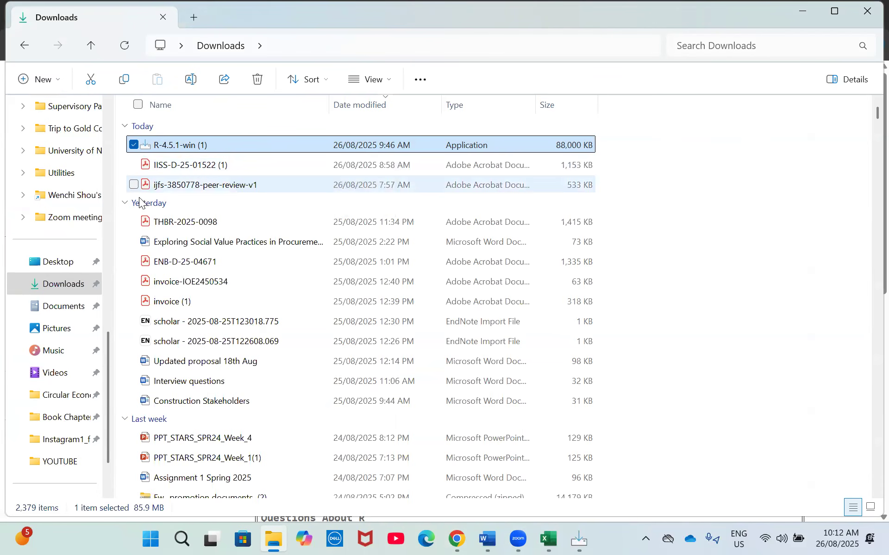
{"action": "double_click", "coordinate": [239, 145]}
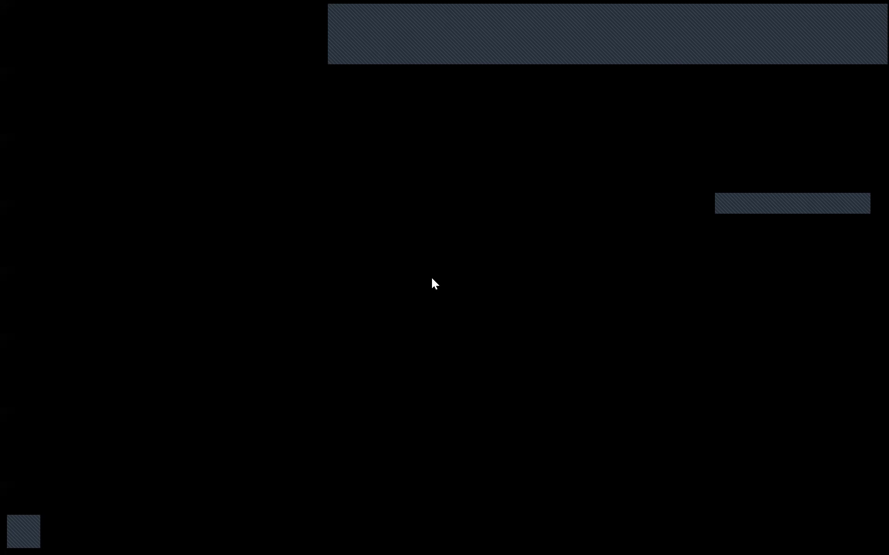
{"action": "left_click", "coordinate": [392, 337]}
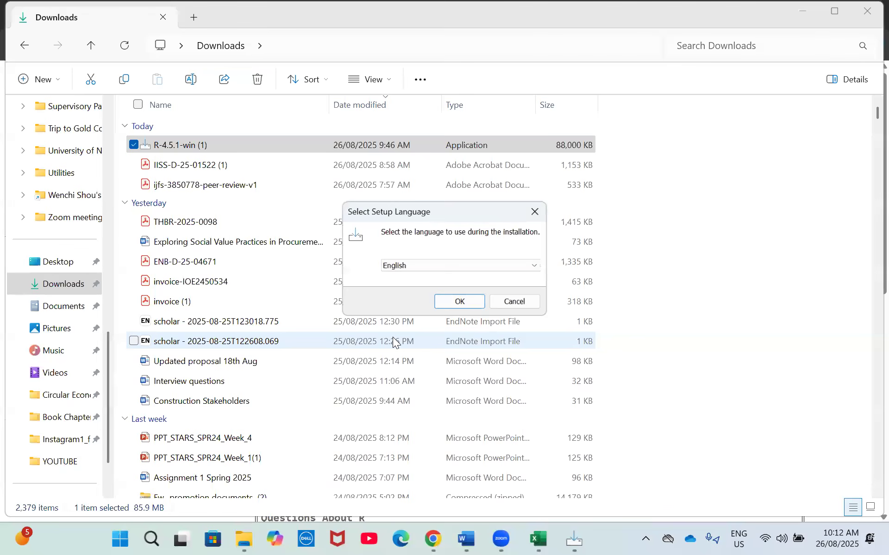
{"action": "left_click", "coordinate": [459, 302]}
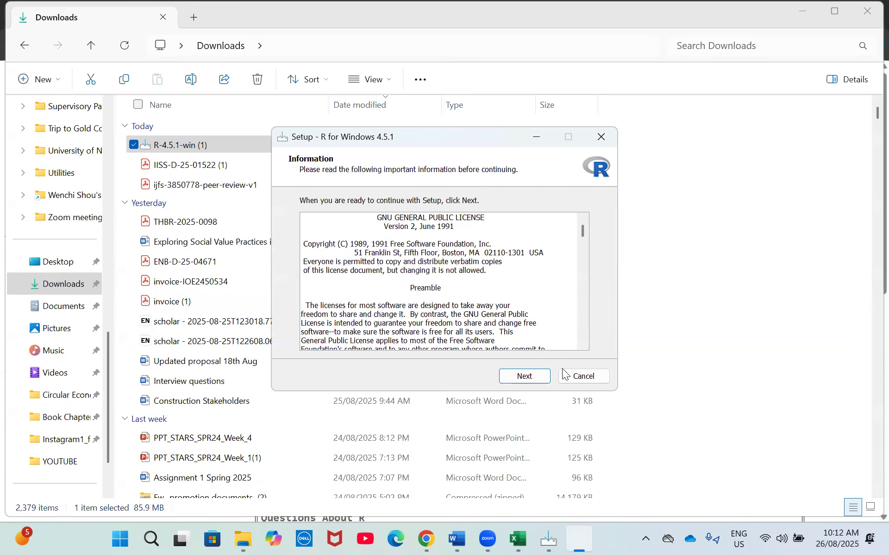
Proceed past the licence information to the default destination folder, then decline installing into the existing folder and exit setup.
{"action": "left_click", "coordinate": [529, 374]}
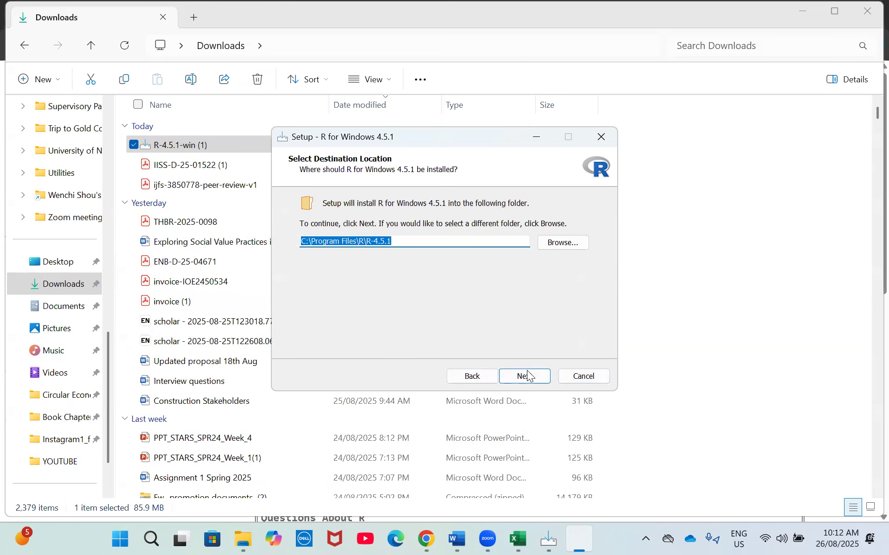
{"action": "left_click", "coordinate": [523, 377]}
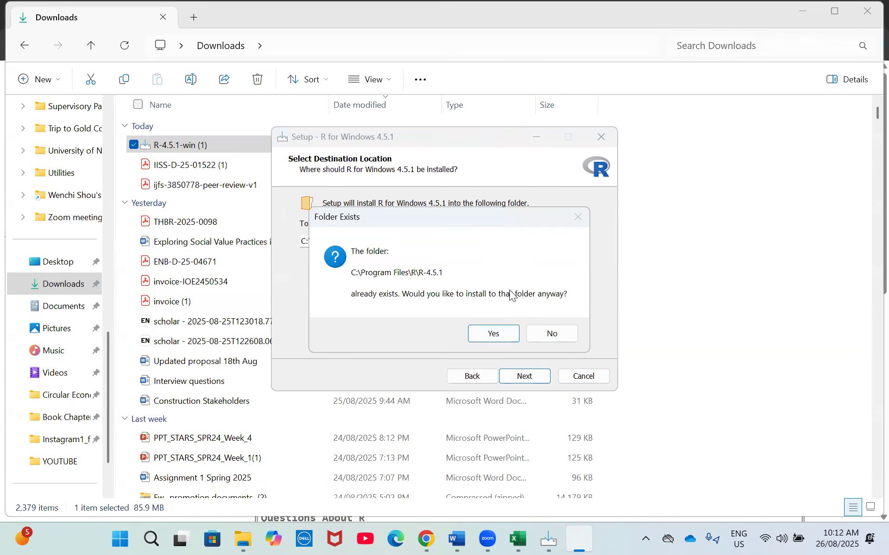
{"action": "left_click", "coordinate": [545, 331]}
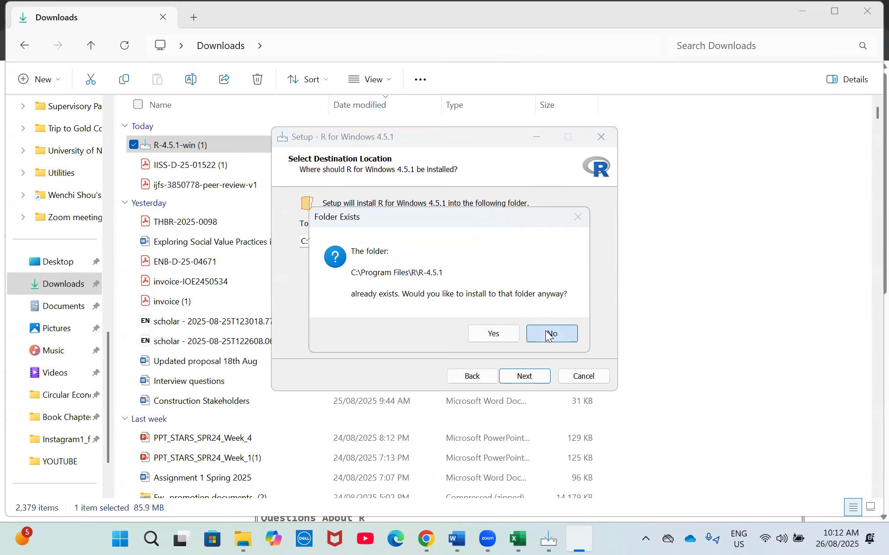
{"action": "left_click", "coordinate": [601, 135]}
{"action": "left_click", "coordinate": [494, 343]}
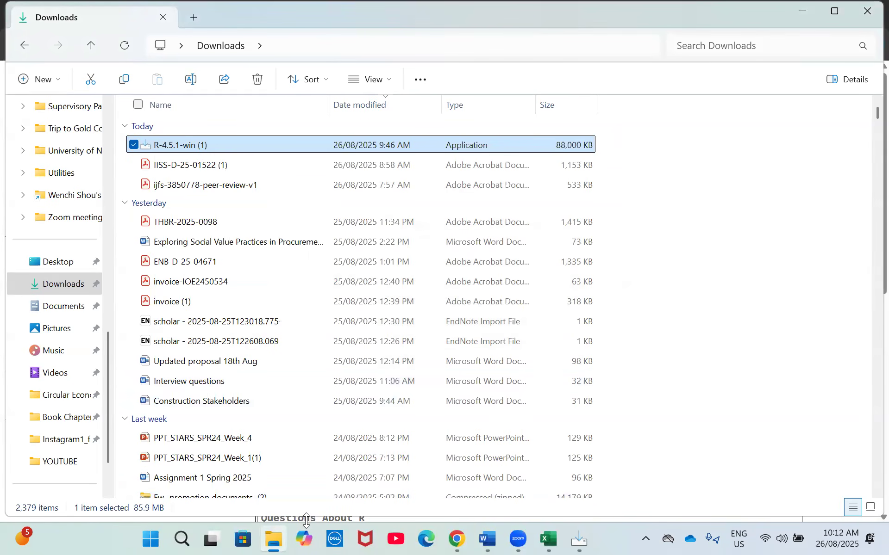
Search Windows for R and launch the R 4.5.1 app.
{"action": "left_click", "coordinate": [184, 539]}
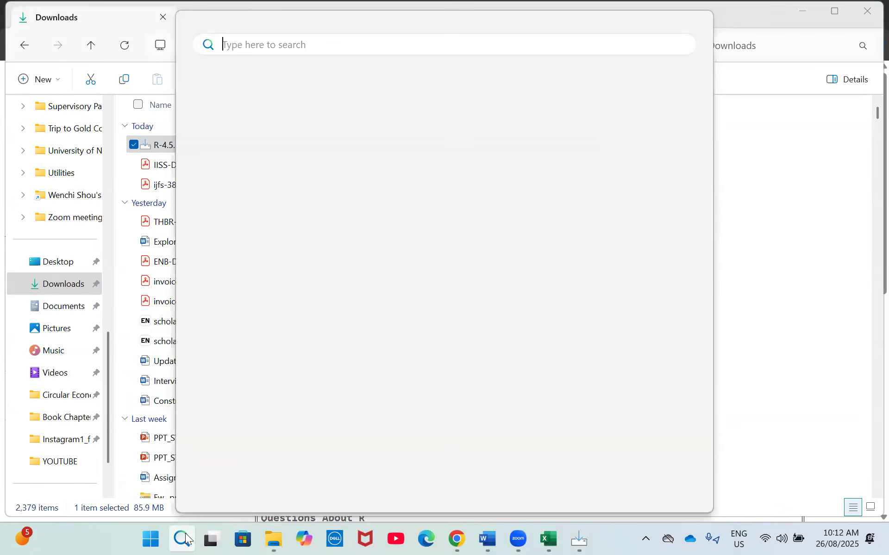
{"action": "type", "text": "r"}
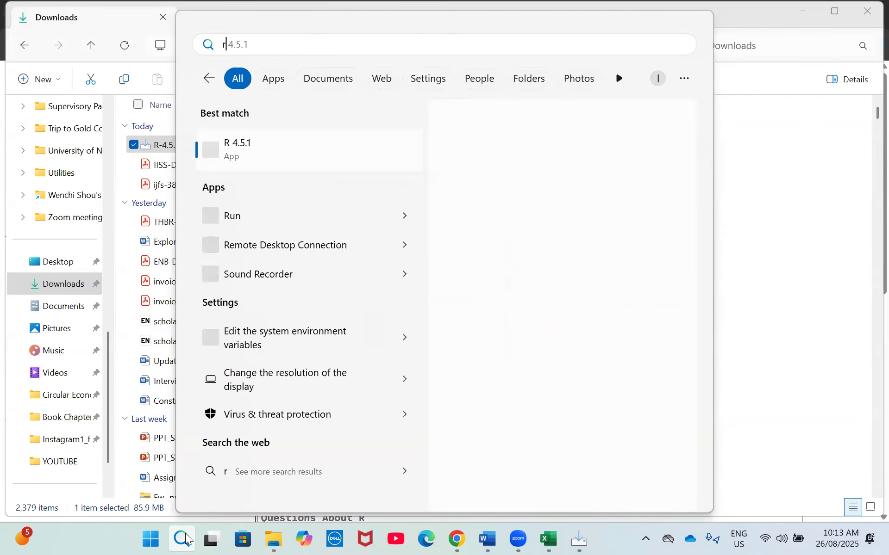
{"action": "left_click", "coordinate": [308, 149]}
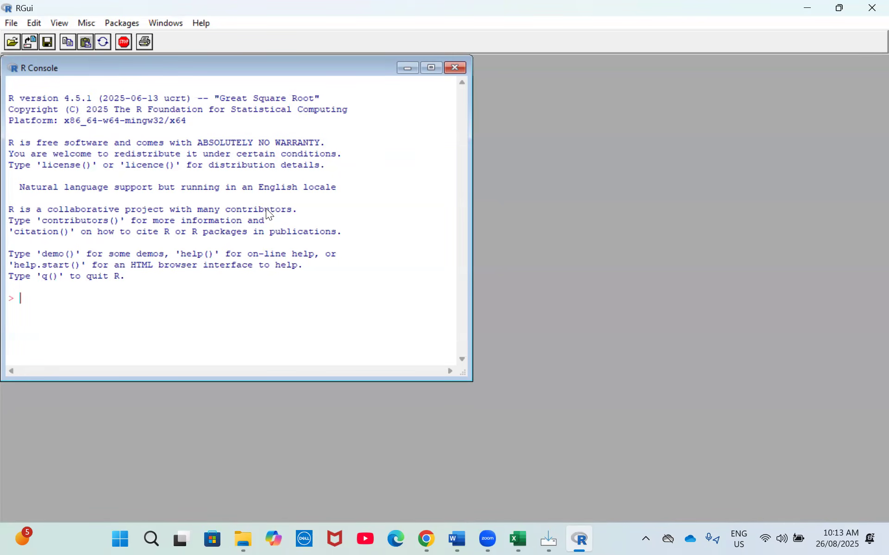
Start a package installation from CRAN using the 0-Cloud [https] mirror.
{"action": "left_click", "coordinate": [132, 25]}
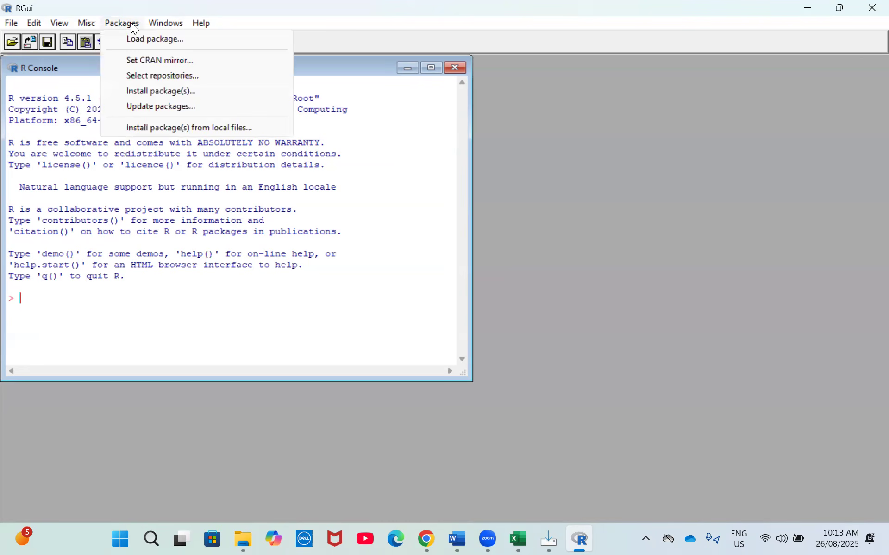
{"action": "left_click", "coordinate": [185, 91]}
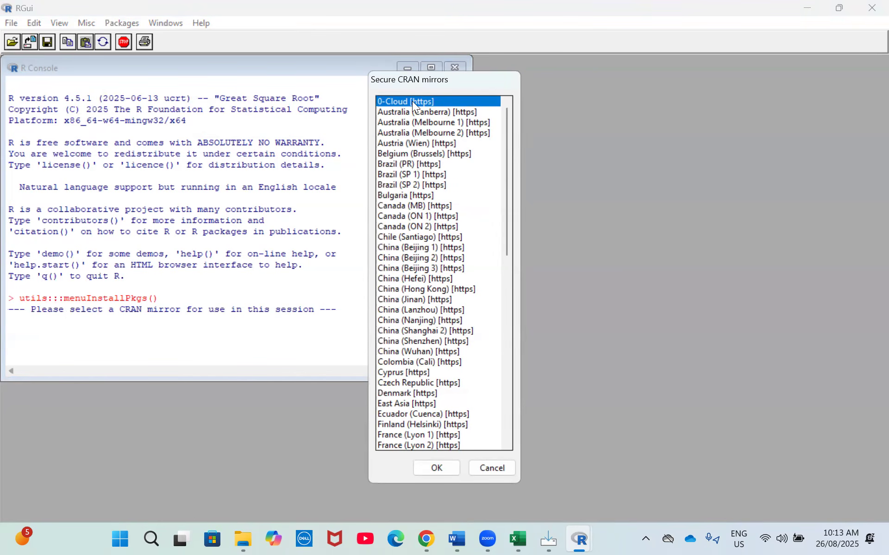
{"action": "left_click", "coordinate": [438, 470]}
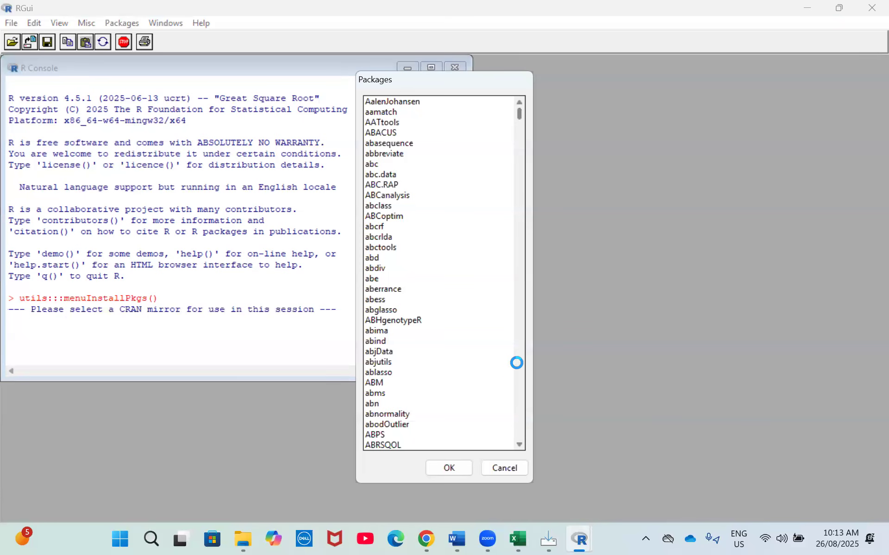
Look through the CRAN package list from the A entries down to the package names beginning with "Ra".
{"action": "left_click", "coordinate": [399, 300]}
{"action": "left_click", "coordinate": [399, 308]}
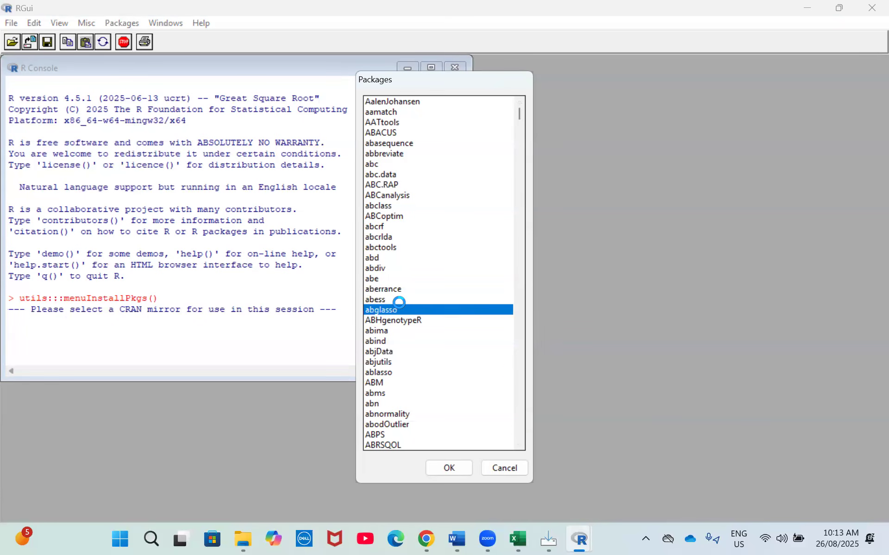
{"action": "left_click_drag", "start_coordinate": [519, 111], "coordinate": [495, 314]}
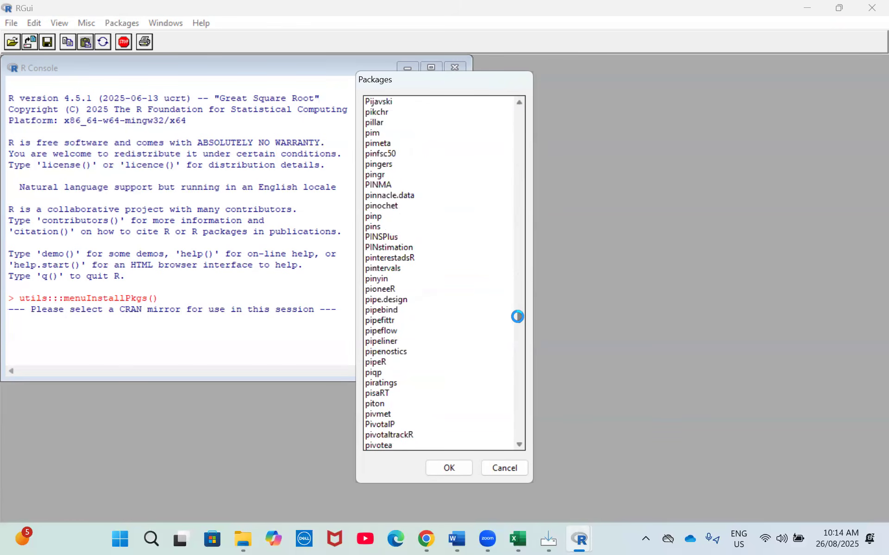
{"action": "left_click_drag", "start_coordinate": [517, 316], "coordinate": [516, 328]}
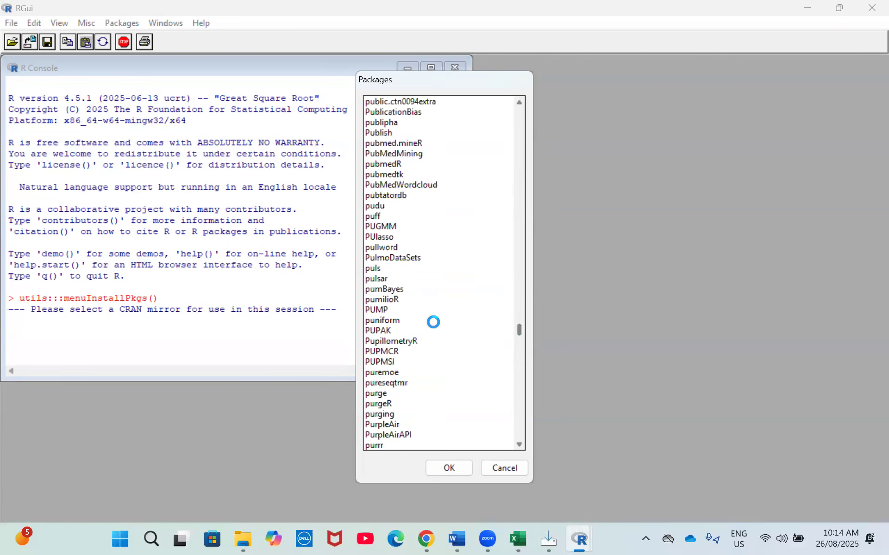
{"action": "left_click", "coordinate": [384, 310]}
{"action": "key", "text": "Down"}
{"action": "key", "text": "Down"}
{"action": "key", "text": "Down"}
{"action": "key", "text": "Down"}
{"action": "key", "text": "Down"}
{"action": "key", "text": "Down"}
{"action": "key", "text": "Down"}
{"action": "key", "text": "Down"}
{"action": "key", "text": "Down"}
{"action": "key", "text": "Down"}
{"action": "key", "text": "Down"}
{"action": "key", "text": "Down"}
{"action": "key", "text": "Down"}
{"action": "key", "text": "Down"}
{"action": "key", "text": "Down"}
{"action": "key", "text": "Down"}
{"action": "key", "text": "Down"}
{"action": "key", "text": "Down"}
{"action": "key", "text": "Down"}
{"action": "key", "text": "Down"}
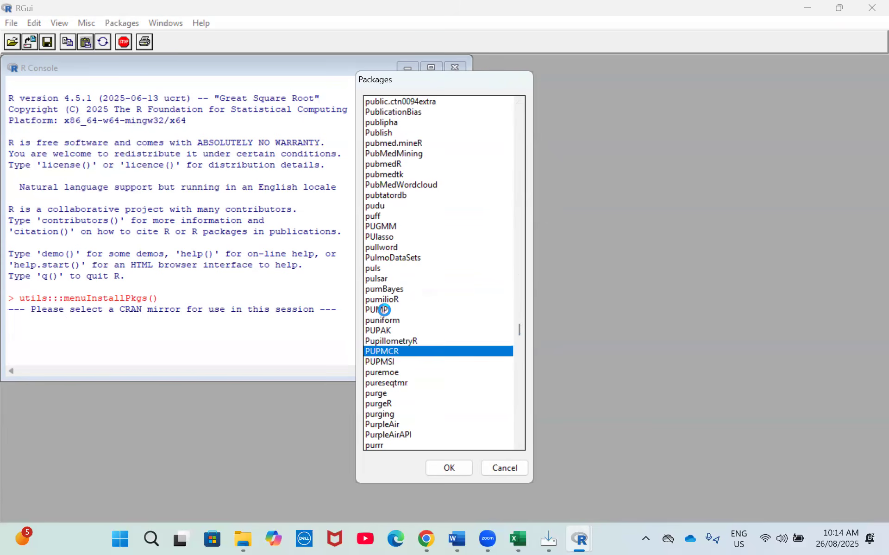
{"action": "key", "text": "Down"}
{"action": "key", "text": "Down"}
{"action": "key", "text": "Down"}
{"action": "key", "text": "Down"}
{"action": "key", "text": "Down"}
{"action": "key", "text": "Down"}
{"action": "key", "text": "Down"}
{"action": "key", "text": "Down"}
{"action": "key", "text": "Down"}
{"action": "key", "text": "Down"}
{"action": "key", "text": "Down"}
{"action": "key", "text": "Down"}
{"action": "key", "text": "Down"}
{"action": "key", "text": "Down"}
{"action": "key", "text": "Down"}
{"action": "key", "text": "Down"}
{"action": "key", "text": "Down"}
{"action": "key", "text": "Down"}
{"action": "key", "text": "Down"}
{"action": "key", "text": "Down"}
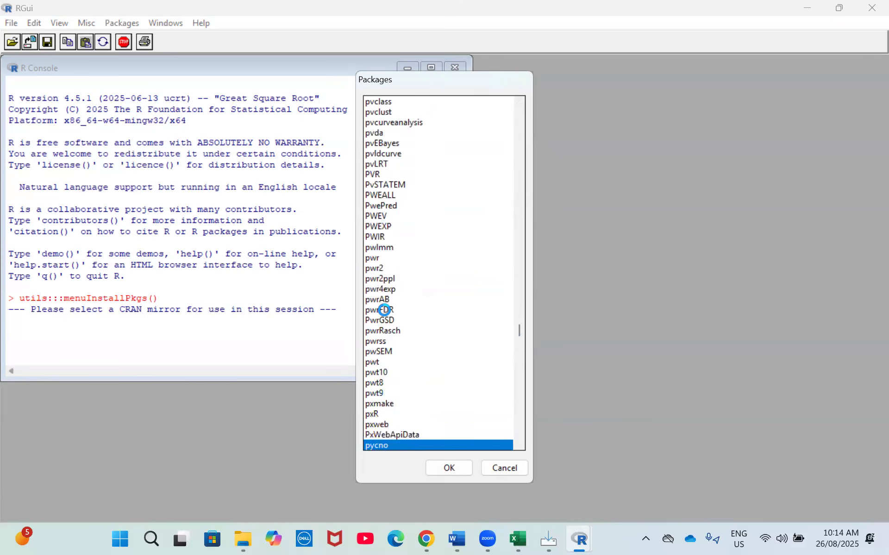
{"action": "key", "text": "Down"}
{"action": "key", "text": "Down"}
{"action": "key", "text": "Down"}
{"action": "key", "text": "Down"}
{"action": "key", "text": "Down"}
{"action": "key", "text": "Down"}
{"action": "key", "text": "Down"}
{"action": "key", "text": "Down"}
{"action": "key", "text": "Down"}
{"action": "key", "text": "Down"}
{"action": "key", "text": "Down"}
{"action": "key", "text": "Down"}
{"action": "key", "text": "Down"}
{"action": "key", "text": "Down"}
{"action": "key", "text": "Down"}
{"action": "key", "text": "Down"}
{"action": "key", "text": "Down"}
{"action": "key", "text": "Down"}
{"action": "key", "text": "Down"}
{"action": "key", "text": "Down"}
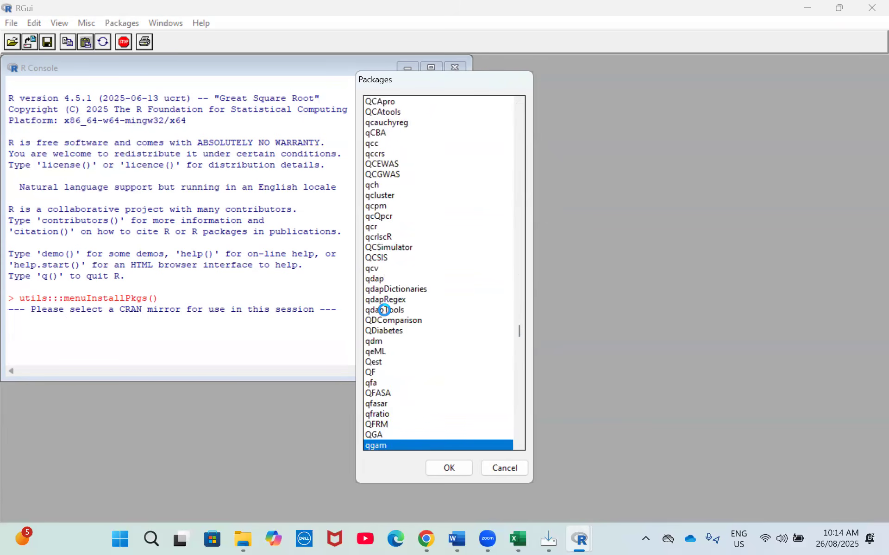
{"action": "key", "text": "Down"}
{"action": "key", "text": "Down"}
{"action": "key", "text": "Down"}
{"action": "key", "text": "Down"}
{"action": "key", "text": "Down"}
{"action": "key", "text": "Down"}
{"action": "key", "text": "Down"}
{"action": "key", "text": "Down"}
{"action": "key", "text": "Down"}
{"action": "key", "text": "Down"}
{"action": "key", "text": "Down"}
{"action": "key", "text": "Down"}
{"action": "key", "text": "Down"}
{"action": "key", "text": "Down"}
{"action": "key", "text": "Down"}
{"action": "key", "text": "Down"}
{"action": "key", "text": "Down"}
{"action": "key", "text": "Down"}
{"action": "key", "text": "Down"}
{"action": "key", "text": "Down"}
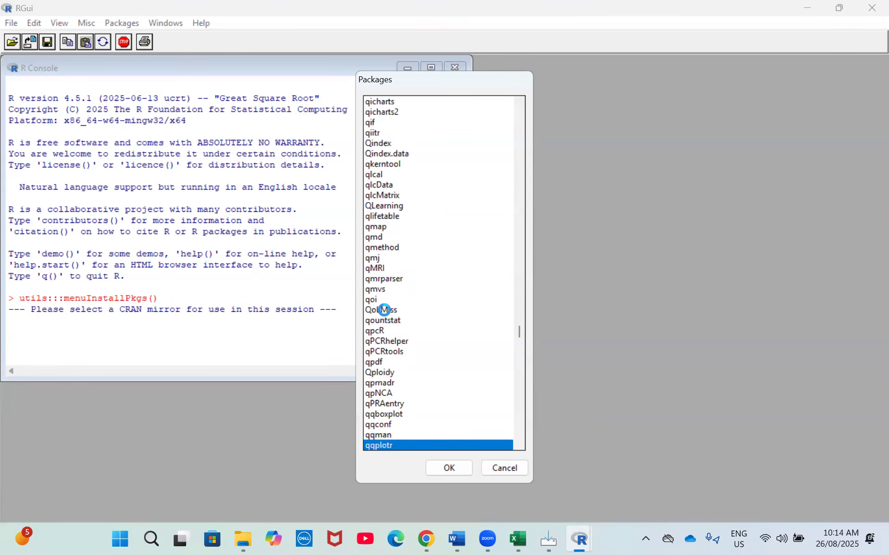
{"action": "key", "text": "Down"}
{"action": "key", "text": "Down"}
{"action": "key", "text": "Down"}
{"action": "key", "text": "Down"}
{"action": "key", "text": "Down"}
{"action": "key", "text": "Down"}
{"action": "key", "text": "Down"}
{"action": "key", "text": "Down"}
{"action": "key", "text": "Down"}
{"action": "key", "text": "Down"}
{"action": "key", "text": "Down"}
{"action": "key", "text": "Down"}
{"action": "key", "text": "Down"}
{"action": "key", "text": "Down"}
{"action": "key", "text": "Down"}
{"action": "key", "text": "Down"}
{"action": "key", "text": "Down"}
{"action": "key", "text": "Down"}
{"action": "key", "text": "Down"}
{"action": "key", "text": "Down"}
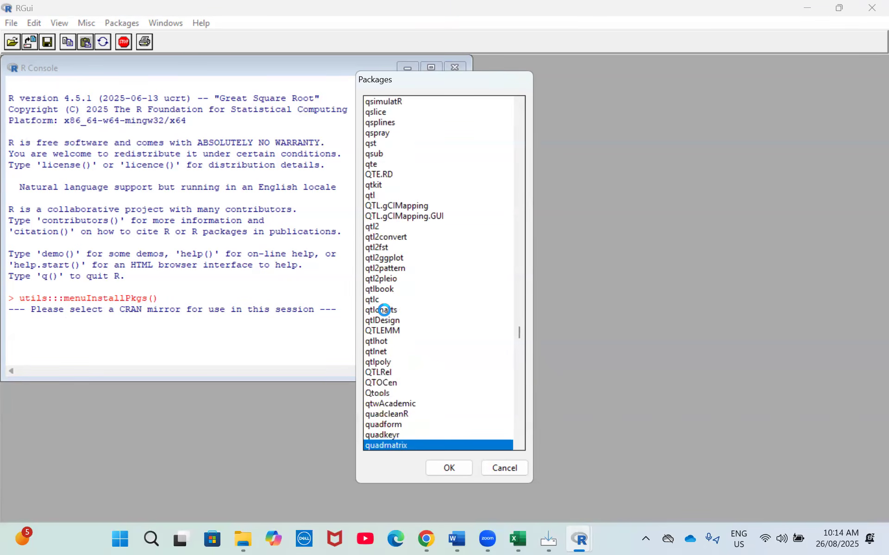
{"action": "key", "text": "Down"}
{"action": "key", "text": "Down"}
{"action": "key", "text": "Down"}
{"action": "key", "text": "Down"}
{"action": "key", "text": "Down"}
{"action": "key", "text": "Down"}
{"action": "key", "text": "Down"}
{"action": "key", "text": "Down"}
{"action": "key", "text": "Down"}
{"action": "key", "text": "Down"}
{"action": "key", "text": "Down"}
{"action": "key", "text": "Down"}
{"action": "key", "text": "Down"}
{"action": "key", "text": "Down"}
{"action": "key", "text": "Down"}
{"action": "key", "text": "Down"}
{"action": "key", "text": "Down"}
{"action": "key", "text": "Down"}
{"action": "key", "text": "Down"}
{"action": "key", "text": "Down"}
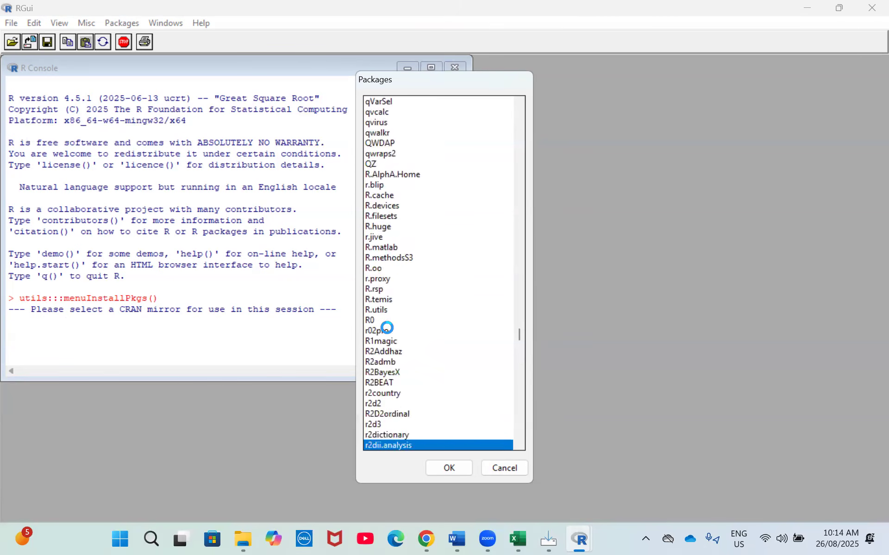
{"action": "key", "text": "Down"}
{"action": "key", "text": "Down"}
{"action": "key", "text": "Down"}
{"action": "key", "text": "Down"}
{"action": "key", "text": "Down"}
{"action": "key", "text": "Down"}
{"action": "key", "text": "Down"}
{"action": "key", "text": "Down"}
{"action": "key", "text": "Down"}
{"action": "key", "text": "Down"}
{"action": "key", "text": "Down"}
{"action": "key", "text": "Down"}
{"action": "key", "text": "Down"}
{"action": "key", "text": "Down"}
{"action": "key", "text": "Down"}
{"action": "key", "text": "Down"}
{"action": "key", "text": "Down"}
{"action": "key", "text": "Down"}
{"action": "key", "text": "Down"}
{"action": "key", "text": "Down"}
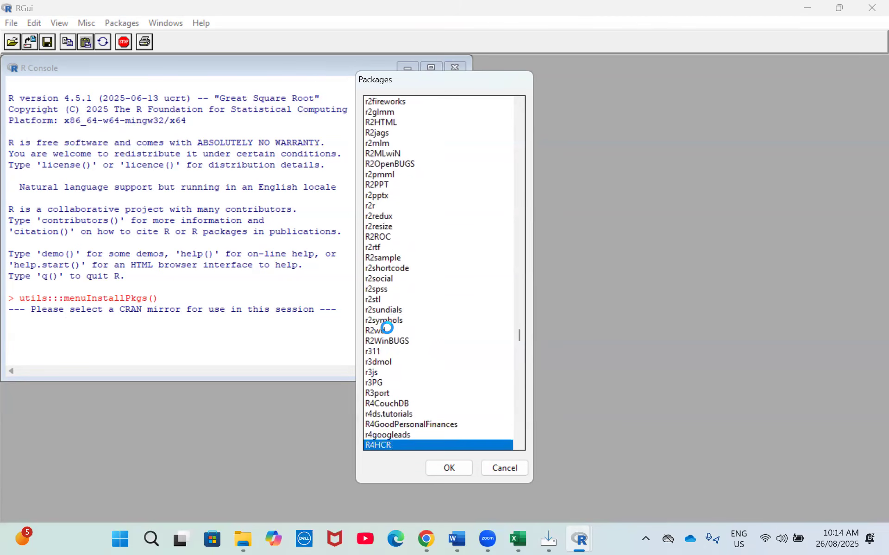
{"action": "key", "text": "Down"}
{"action": "key", "text": "Down"}
{"action": "key", "text": "Down"}
{"action": "key", "text": "Down"}
{"action": "key", "text": "Down"}
{"action": "key", "text": "Down"}
{"action": "key", "text": "Down"}
{"action": "key", "text": "Down"}
{"action": "key", "text": "Down"}
{"action": "key", "text": "Down"}
{"action": "key", "text": "Down"}
{"action": "key", "text": "Down"}
{"action": "key", "text": "Down"}
{"action": "key", "text": "Down"}
{"action": "key", "text": "Down"}
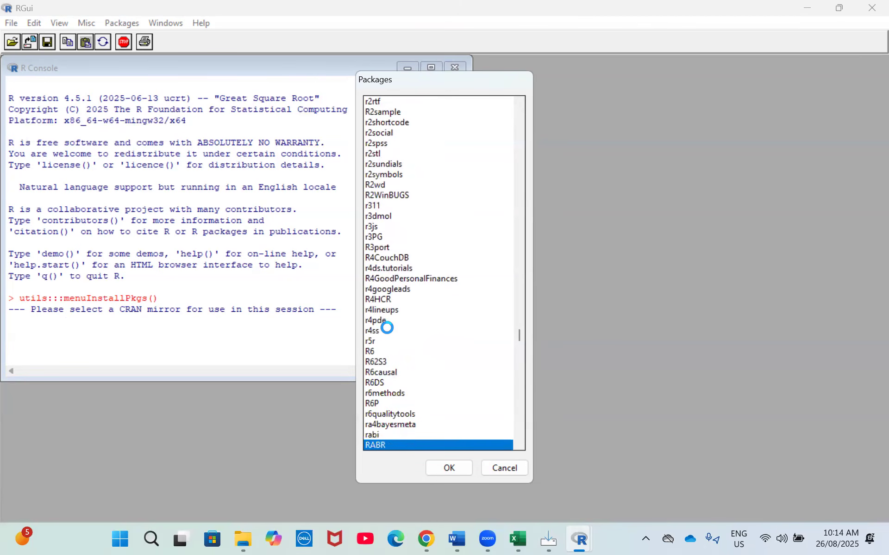
Find the Rcmdr package among the names beginning with "R" in the CRAN package list and install it.
{"action": "key", "text": "Down"}
{"action": "key", "text": "Down"}
{"action": "key", "text": "Down"}
{"action": "key", "text": "Down"}
{"action": "key", "text": "Down"}
{"action": "key", "text": "Down"}
{"action": "key", "text": "Down"}
{"action": "key", "text": "Down"}
{"action": "key", "text": "Down"}
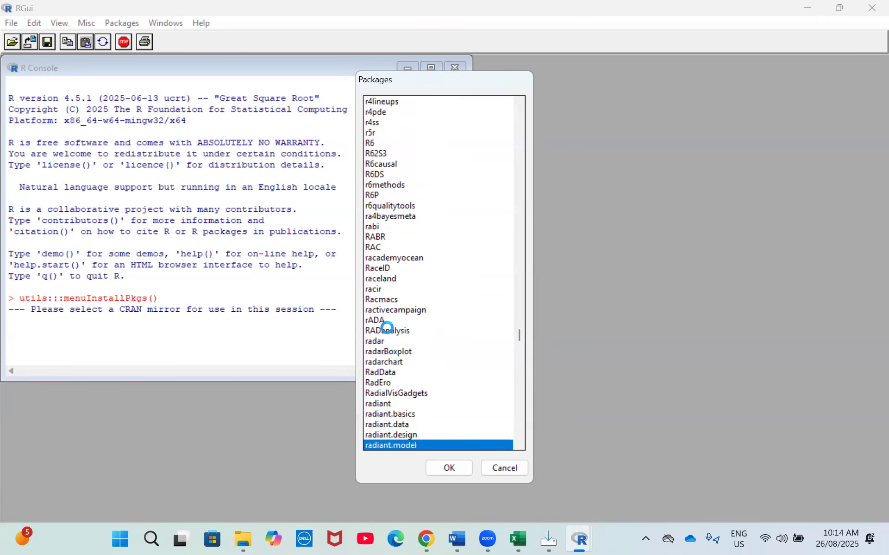
{"action": "left_click", "coordinate": [387, 330]}
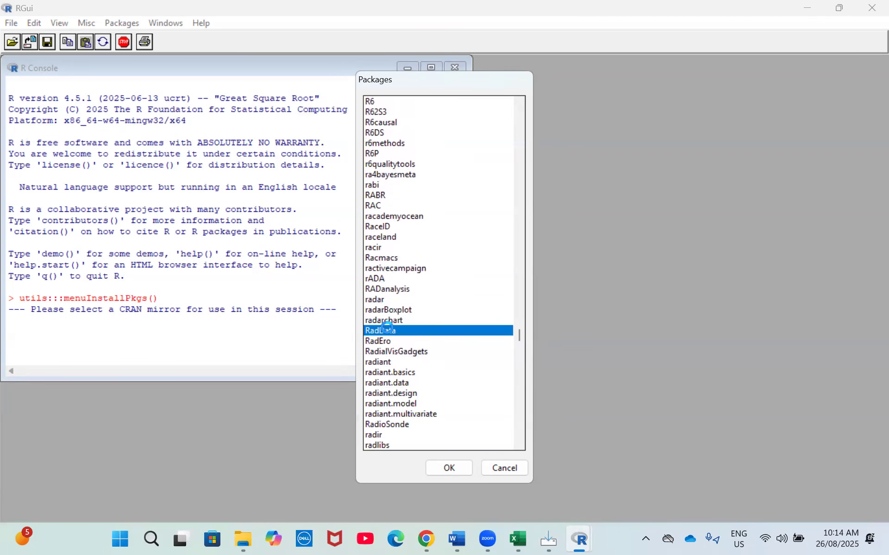
{"action": "key", "text": "Down"}
{"action": "key", "text": "Down"}
{"action": "key", "text": "Down"}
{"action": "key", "text": "Down"}
{"action": "key", "text": "Down"}
{"action": "key", "text": "Down"}
{"action": "key", "text": "Down"}
{"action": "key", "text": "Down"}
{"action": "key", "text": "Down"}
{"action": "key", "text": "Down"}
{"action": "key", "text": "Down"}
{"action": "key", "text": "Down"}
{"action": "key", "text": "Down"}
{"action": "key", "text": "Down"}
{"action": "key", "text": "Down"}
{"action": "key", "text": "Down"}
{"action": "key", "text": "Down"}
{"action": "key", "text": "Down"}
{"action": "key", "text": "Down"}
{"action": "key", "text": "Down"}
{"action": "key", "text": "Down"}
{"action": "key", "text": "Down"}
{"action": "key", "text": "Down"}
{"action": "key", "text": "Down"}
{"action": "key", "text": "Down"}
{"action": "key", "text": "Down"}
{"action": "key", "text": "Down"}
{"action": "key", "text": "Down"}
{"action": "key", "text": "Down"}
{"action": "key", "text": "Down"}
{"action": "key", "text": "Down"}
{"action": "key", "text": "Down"}
{"action": "key", "text": "Down"}
{"action": "key", "text": "Down"}
{"action": "key", "text": "Down"}
{"action": "key", "text": "Down"}
{"action": "key", "text": "Down"}
{"action": "key", "text": "Down"}
{"action": "key", "text": "Down"}
{"action": "key", "text": "Down"}
{"action": "key", "text": "Down"}
{"action": "key", "text": "Down"}
{"action": "key", "text": "Down"}
{"action": "key", "text": "Down"}
{"action": "key", "text": "Down"}
{"action": "key", "text": "Down"}
{"action": "key", "text": "Down"}
{"action": "key", "text": "Down"}
{"action": "key", "text": "Down"}
{"action": "key", "text": "Down"}
{"action": "key", "text": "Down"}
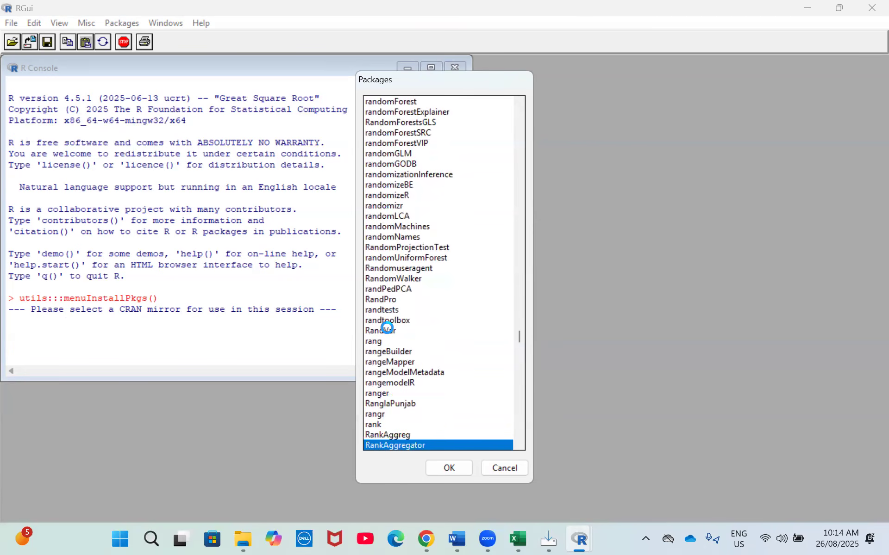
{"action": "key", "text": "Down"}
{"action": "key", "text": "Down"}
{"action": "key", "text": "Down"}
{"action": "key", "text": "Down"}
{"action": "key", "text": "Down"}
{"action": "key", "text": "Down"}
{"action": "key", "text": "Down"}
{"action": "key", "text": "Down"}
{"action": "key", "text": "Down"}
{"action": "key", "text": "Down"}
{"action": "key", "text": "Down"}
{"action": "key", "text": "Down"}
{"action": "key", "text": "Down"}
{"action": "key", "text": "Down"}
{"action": "key", "text": "Down"}
{"action": "key", "text": "Down"}
{"action": "key", "text": "Down"}
{"action": "key", "text": "Down"}
{"action": "key", "text": "Down"}
{"action": "key", "text": "Down"}
{"action": "key", "text": "Down"}
{"action": "key", "text": "Down"}
{"action": "key", "text": "Down"}
{"action": "key", "text": "Down"}
{"action": "key", "text": "Down"}
{"action": "key", "text": "Down"}
{"action": "key", "text": "Down"}
{"action": "key", "text": "Down"}
{"action": "key", "text": "Down"}
{"action": "key", "text": "Down"}
{"action": "key", "text": "Down"}
{"action": "key", "text": "Down"}
{"action": "key", "text": "Down"}
{"action": "key", "text": "Down"}
{"action": "key", "text": "Down"}
{"action": "key", "text": "Down"}
{"action": "key", "text": "Down"}
{"action": "key", "text": "Down"}
{"action": "key", "text": "Down"}
{"action": "key", "text": "Down"}
{"action": "key", "text": "Down"}
{"action": "key", "text": "Down"}
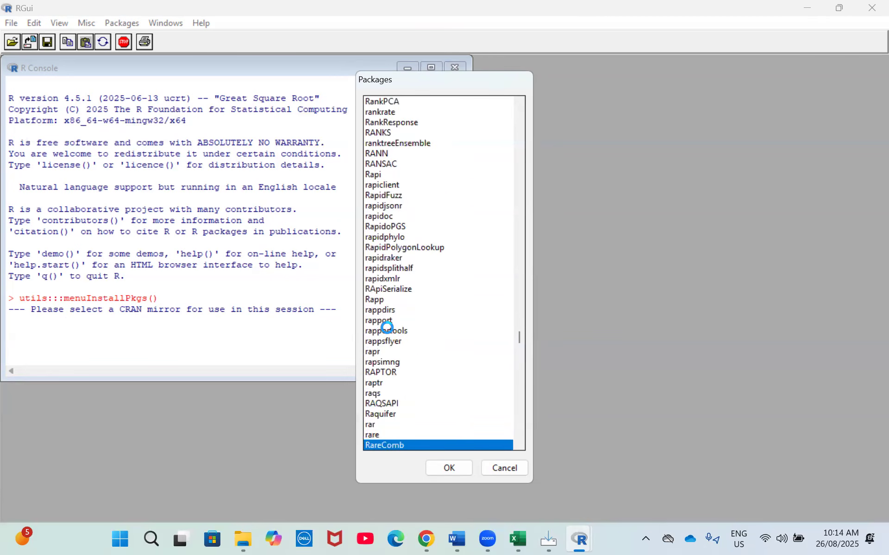
{"action": "key", "text": "Down"}
{"action": "key", "text": "Down"}
{"action": "key", "text": "Down"}
{"action": "key", "text": "Down"}
{"action": "key", "text": "Down"}
{"action": "key", "text": "Down"}
{"action": "key", "text": "Down"}
{"action": "key", "text": "Down"}
{"action": "key", "text": "Down"}
{"action": "key", "text": "Down"}
{"action": "key", "text": "Down"}
{"action": "key", "text": "Down"}
{"action": "key", "text": "Down"}
{"action": "key", "text": "Down"}
{"action": "key", "text": "Down"}
{"action": "key", "text": "Down"}
{"action": "key", "text": "Down"}
{"action": "key", "text": "Down"}
{"action": "key", "text": "Down"}
{"action": "key", "text": "Down"}
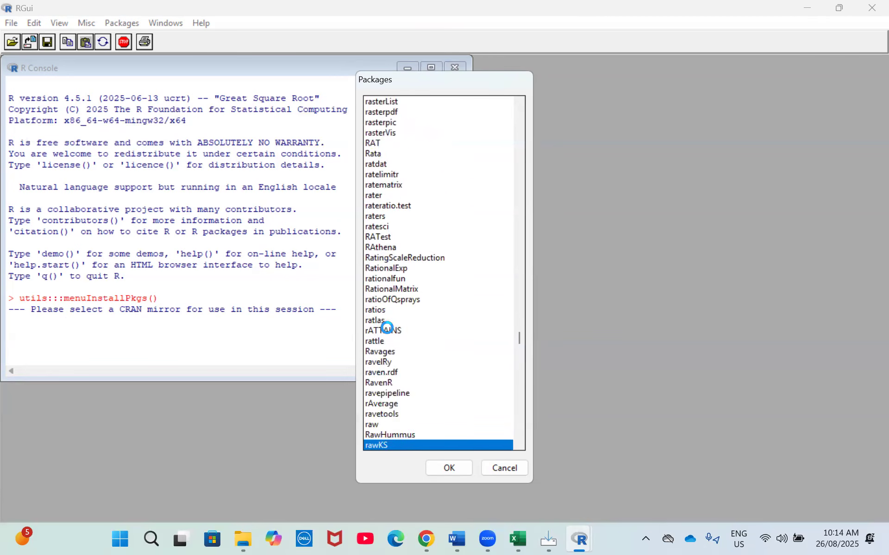
{"action": "key", "text": "Down"}
{"action": "key", "text": "Down"}
{"action": "key", "text": "Down"}
{"action": "key", "text": "Down"}
{"action": "key", "text": "Down"}
{"action": "key", "text": "Down"}
{"action": "key", "text": "Down"}
{"action": "key", "text": "Down"}
{"action": "key", "text": "Down"}
{"action": "key", "text": "Down"}
{"action": "key", "text": "Down"}
{"action": "key", "text": "Down"}
{"action": "key", "text": "Down"}
{"action": "key", "text": "Down"}
{"action": "key", "text": "Down"}
{"action": "key", "text": "Down"}
{"action": "key", "text": "Down"}
{"action": "key", "text": "Down"}
{"action": "key", "text": "Down"}
{"action": "key", "text": "Down"}
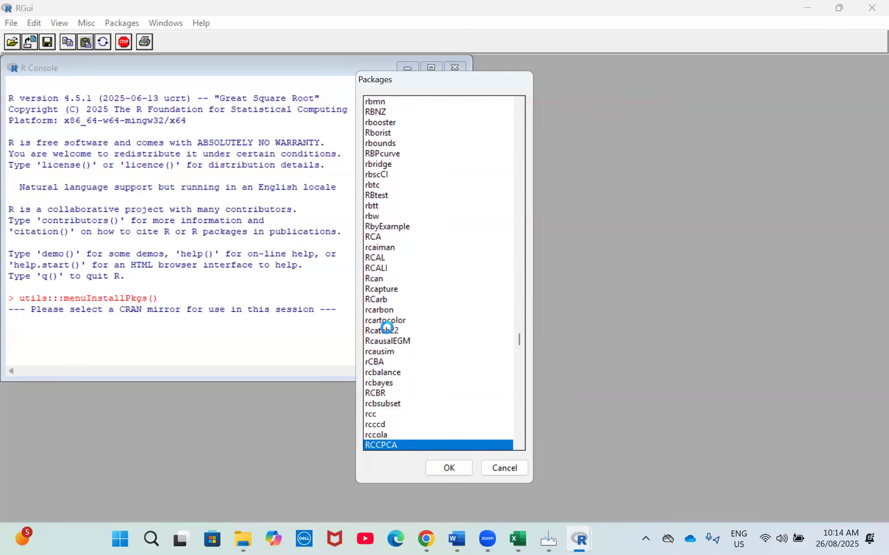
{"action": "key", "text": "Down"}
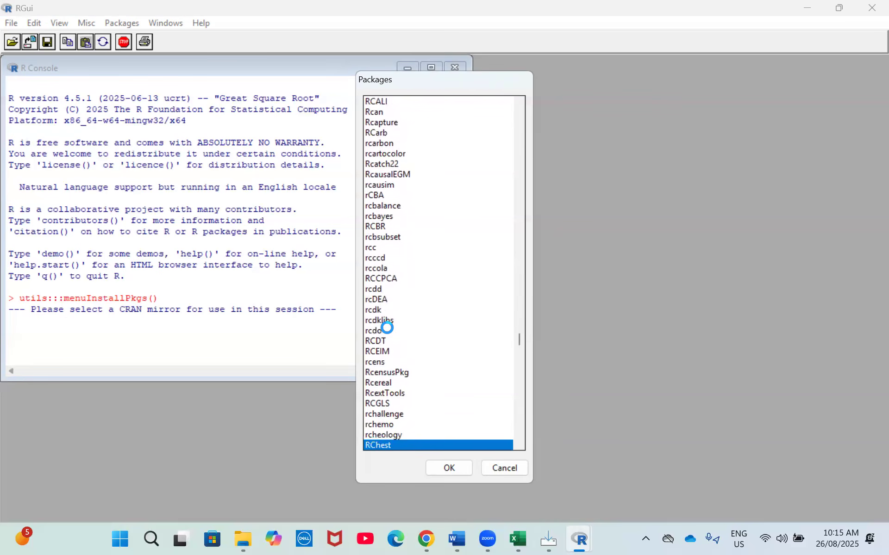
{"action": "key", "text": "Down"}
{"action": "key", "text": "Down"}
{"action": "key", "text": "Down"}
{"action": "key", "text": "Down"}
{"action": "key", "text": "Down"}
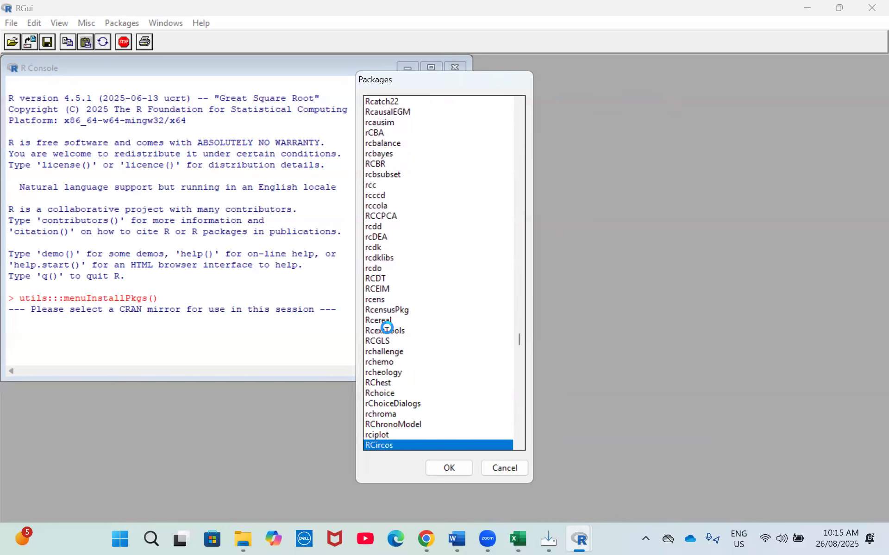
{"action": "key", "text": "Down"}
{"action": "key", "text": "Down"}
{"action": "key", "text": "Down"}
{"action": "key", "text": "Down"}
{"action": "key", "text": "Down"}
{"action": "key", "text": "Down"}
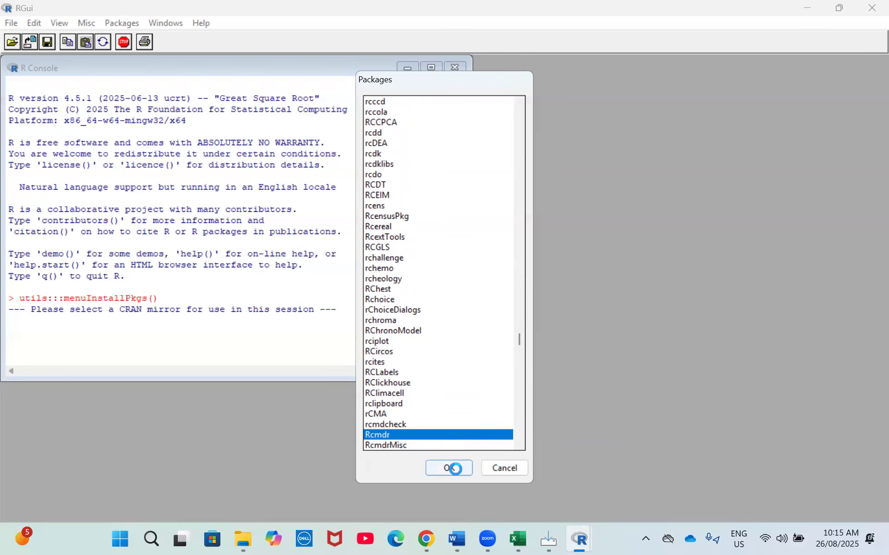
{"action": "left_click", "coordinate": [445, 467]}
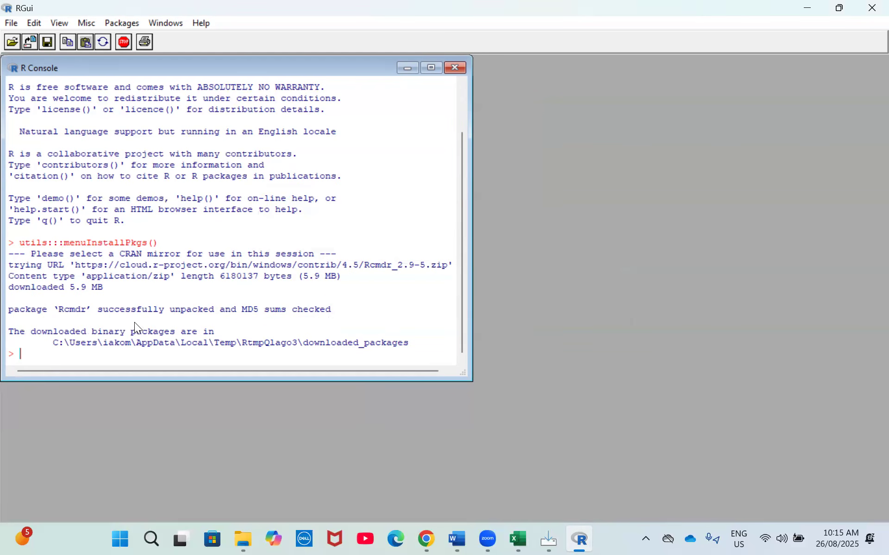
Load the installed package with library(Rcmdr) in the console and maximize the R Commander window.
{"action": "type", "text": "li"}
{"action": "type", "text": "brary(Rcmdr)"}
{"action": "key", "text": "Return"}
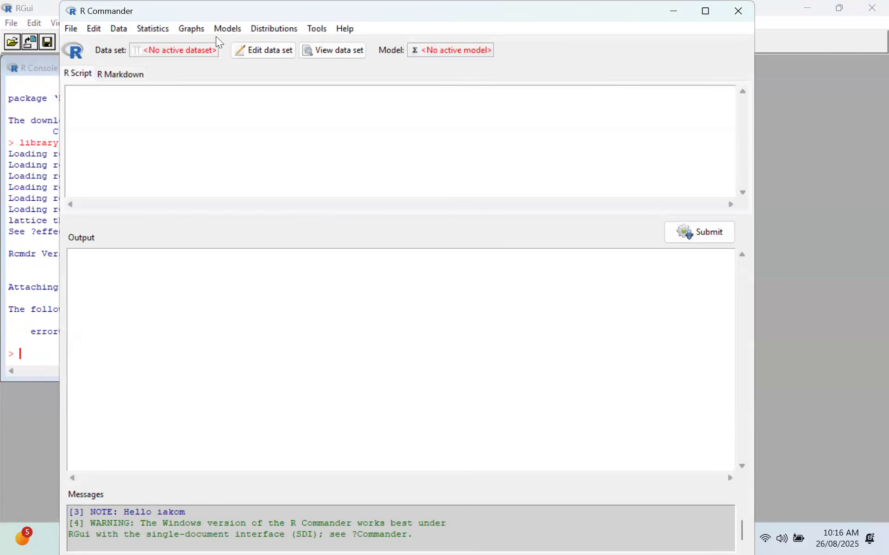
{"action": "double_click", "coordinate": [267, 15]}
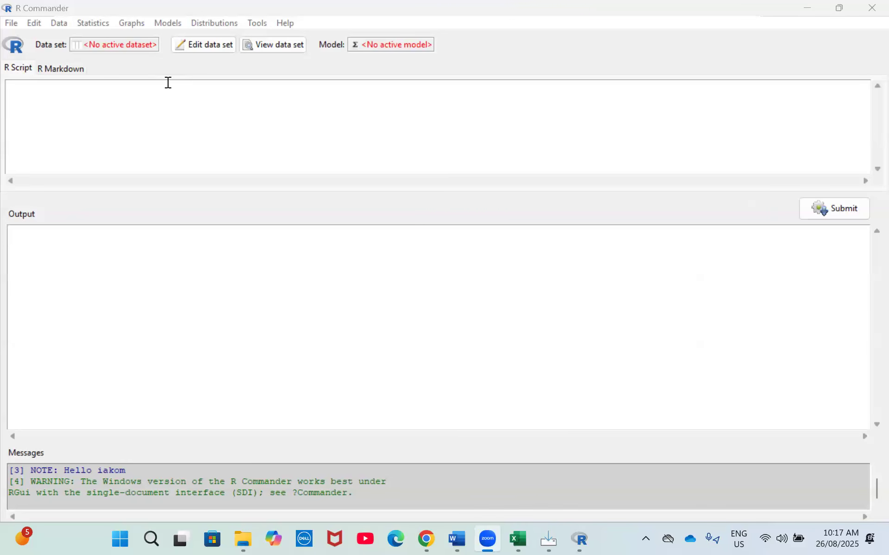
Start importing data from an Excel file, keeping the data set name Dataset and the default import options.
{"action": "left_click", "coordinate": [56, 23]}
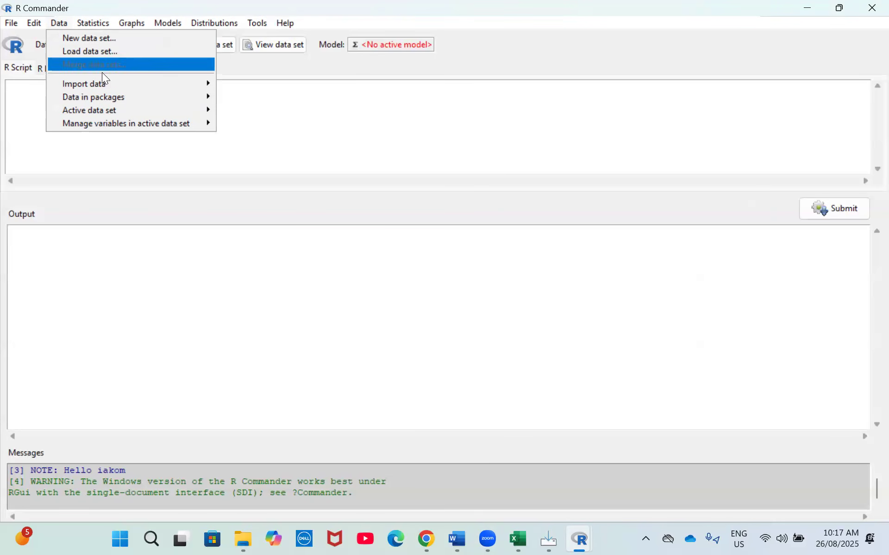
{"action": "mouse_move", "coordinate": [119, 84]}
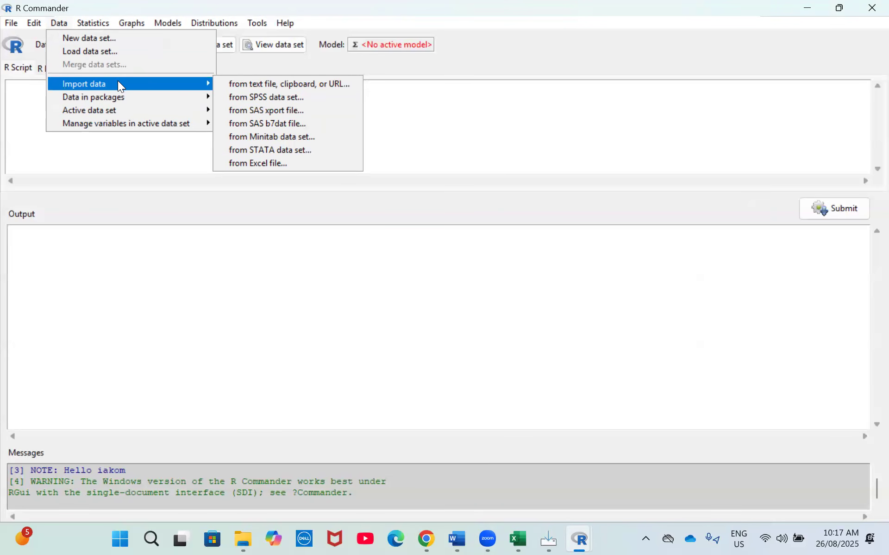
{"action": "left_click", "coordinate": [292, 165]}
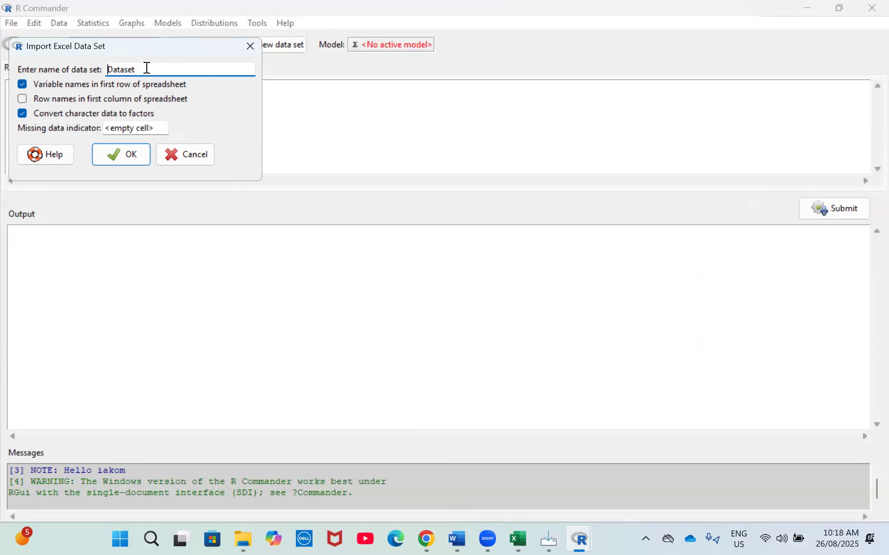
{"action": "left_click", "coordinate": [130, 156]}
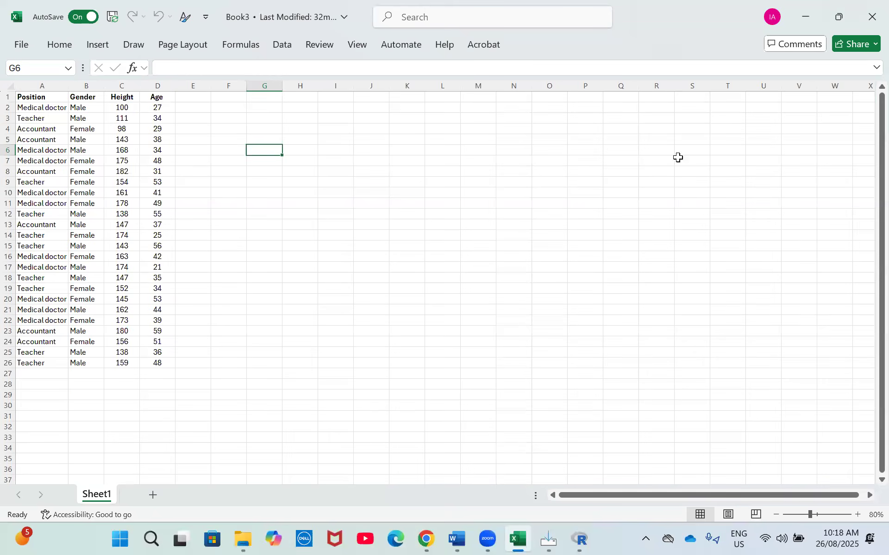
Close the workbook in Excel and import Book3 from the YOUTUBE folder into R Commander.
{"action": "key", "text": "alt+Tab"}
{"action": "left_click", "coordinate": [868, 19]}
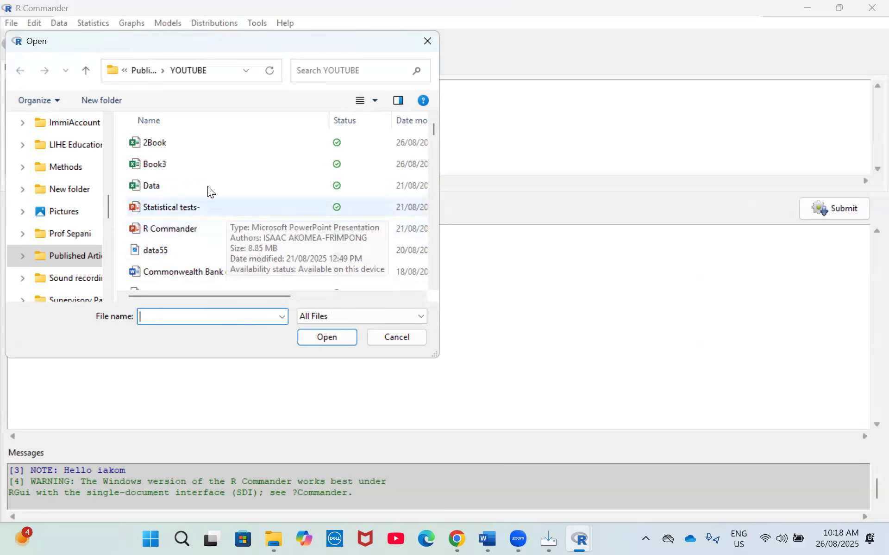
{"action": "left_click", "coordinate": [208, 166]}
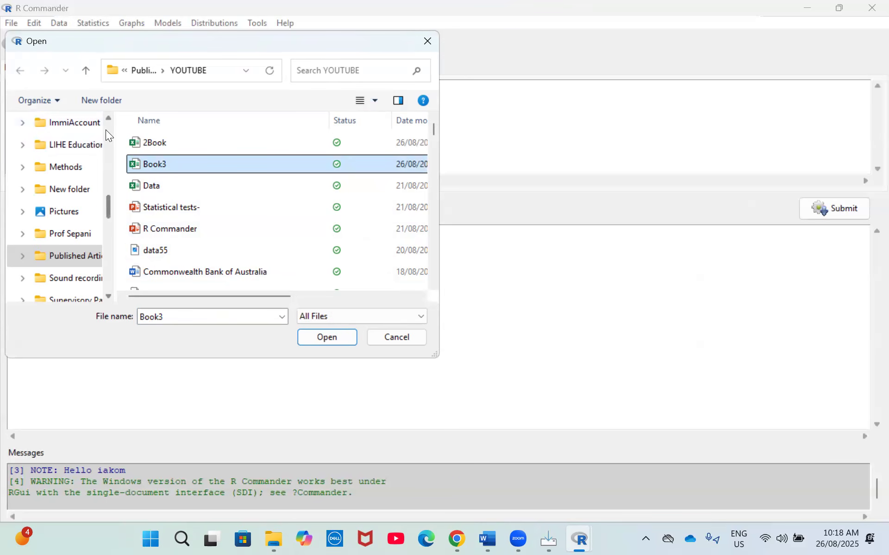
{"action": "scroll", "coordinate": [105, 130], "scroll_direction": "up", "scroll_amount": 10}
{"action": "scroll", "coordinate": [105, 130], "scroll_direction": "up", "scroll_amount": 3}
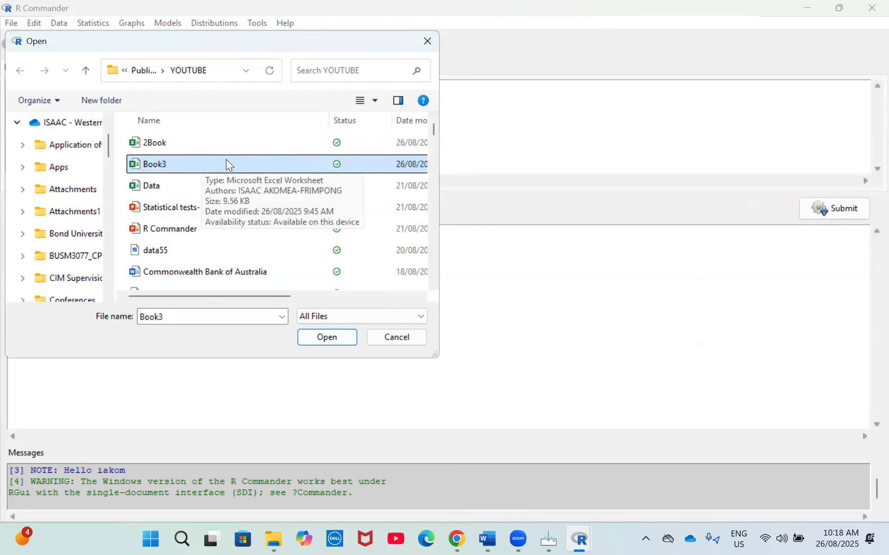
{"action": "left_click", "coordinate": [321, 337]}
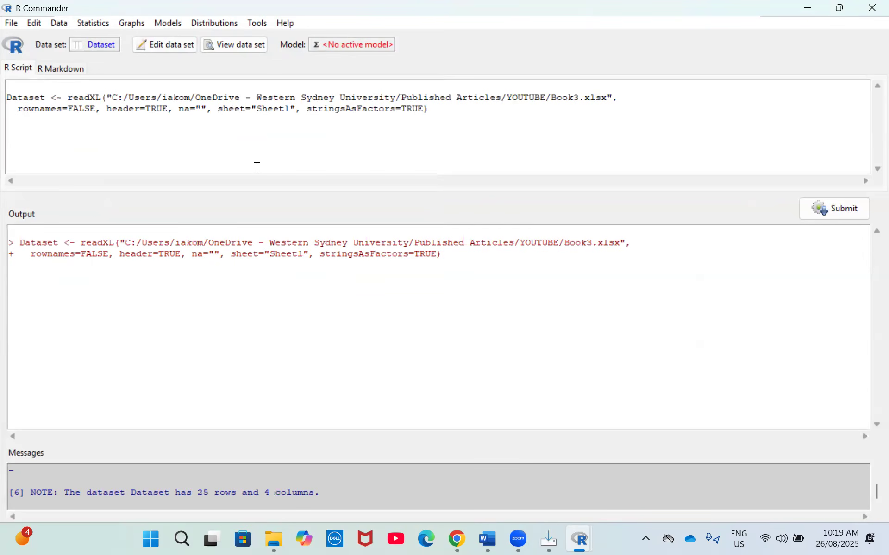
Check the imported Dataset in the data editor and close the editor without discarding edits.
{"action": "left_click", "coordinate": [169, 46]}
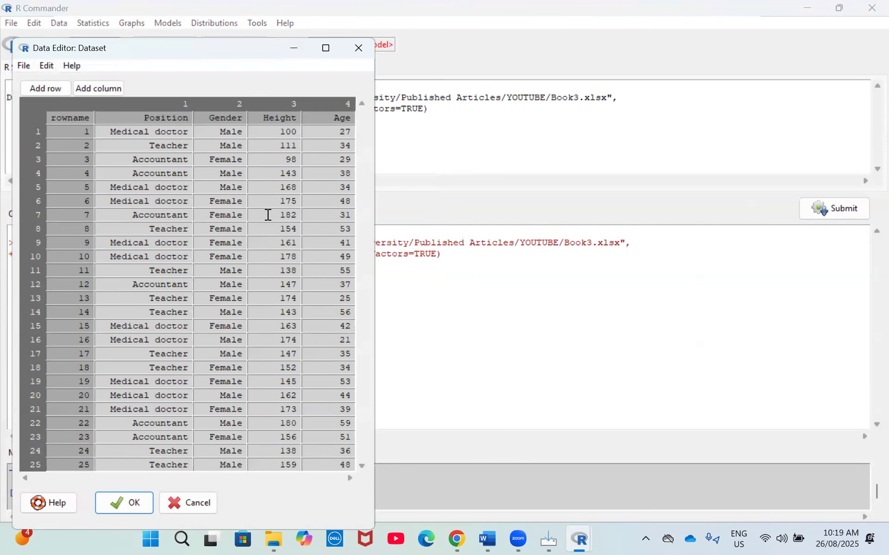
{"action": "left_click", "coordinate": [84, 132]}
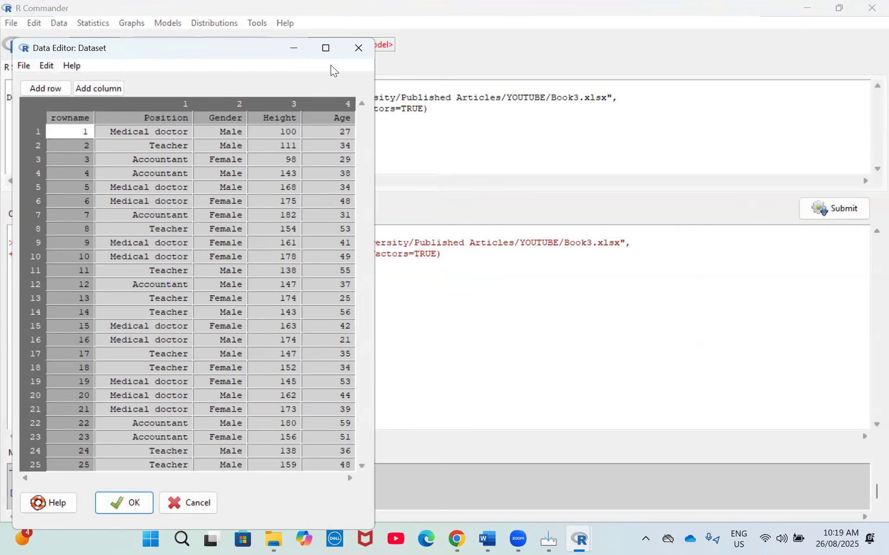
{"action": "left_click", "coordinate": [356, 57]}
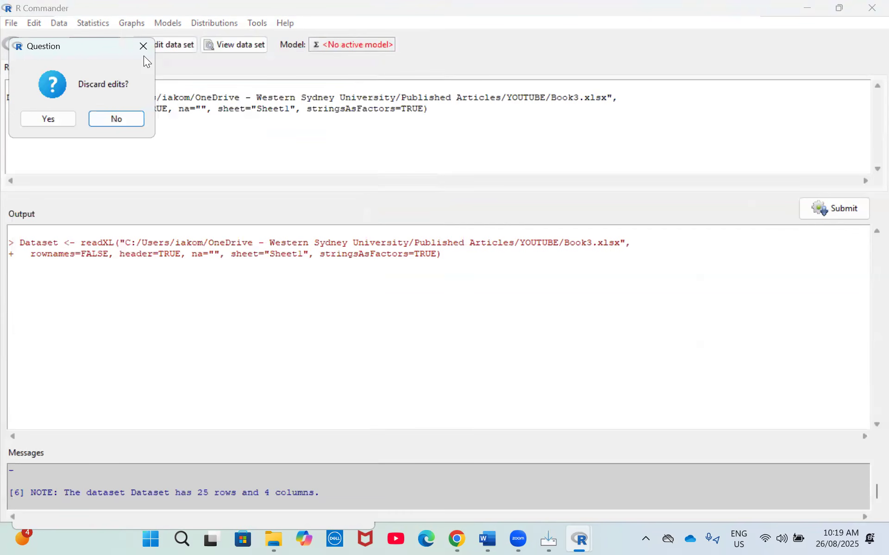
{"action": "left_click", "coordinate": [117, 119]}
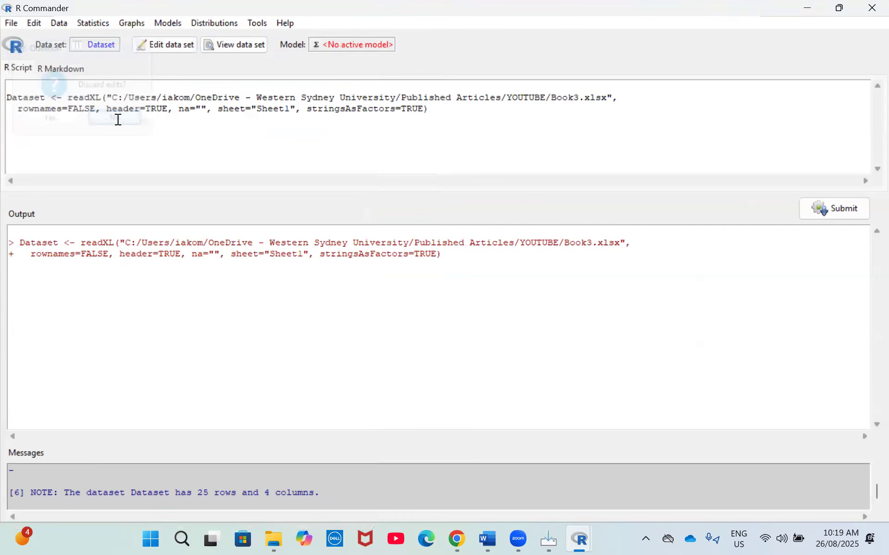
View the data set, examine its Position, Gender, Height and Age columns in the maximized data editor, and close the editor.
{"action": "left_click", "coordinate": [234, 45]}
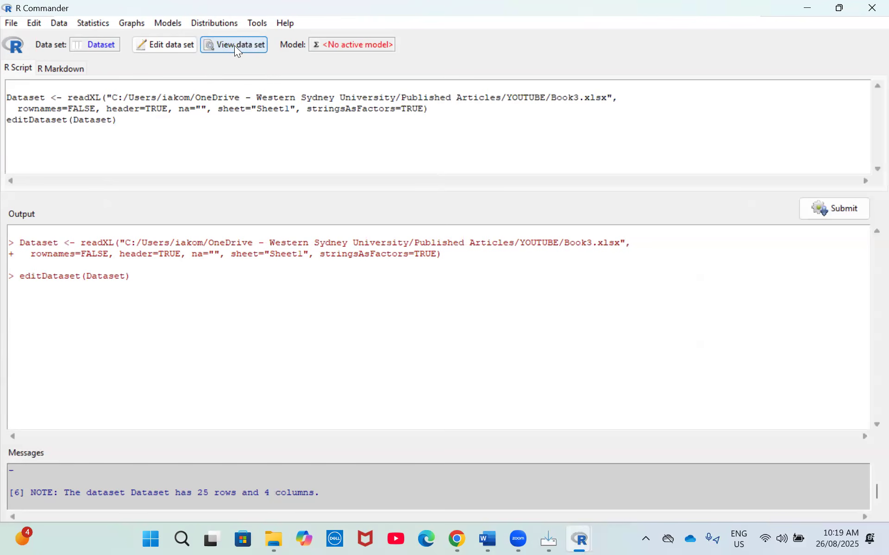
{"action": "left_click", "coordinate": [584, 539]}
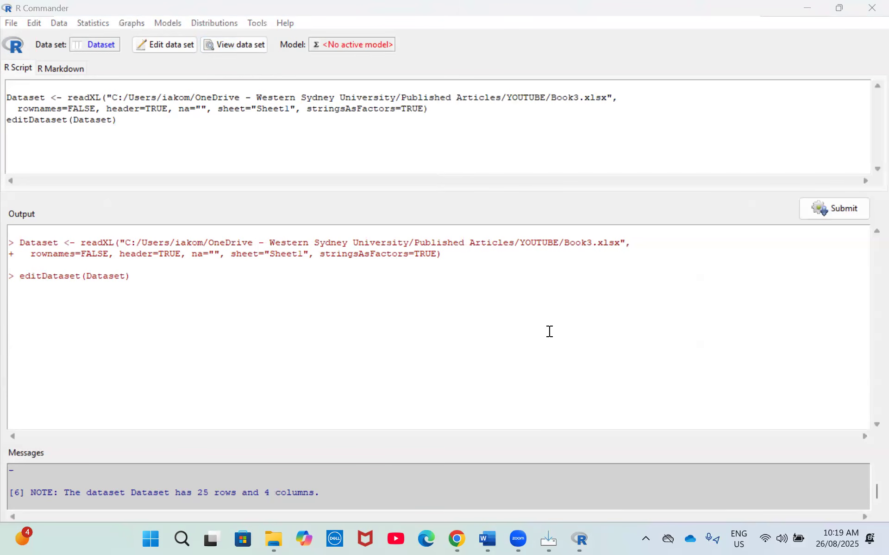
{"action": "left_click", "coordinate": [172, 48]}
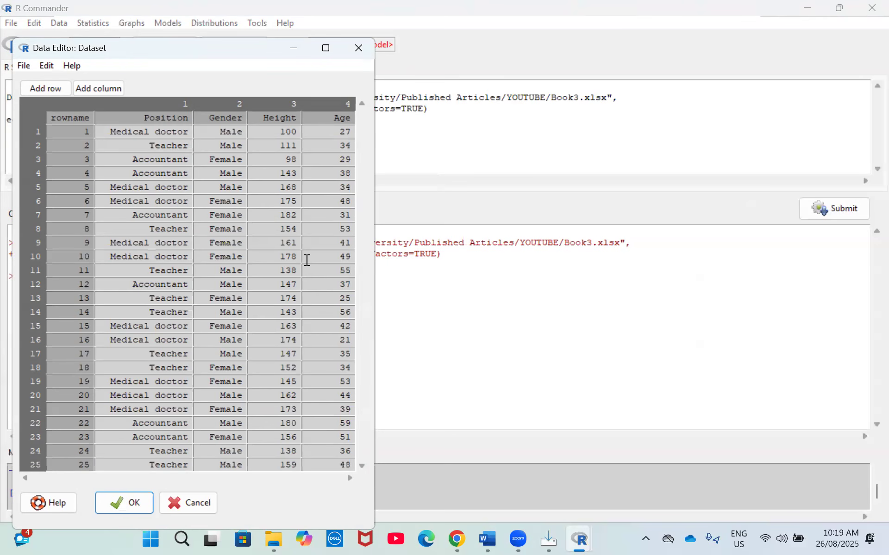
{"action": "left_click", "coordinate": [325, 48]}
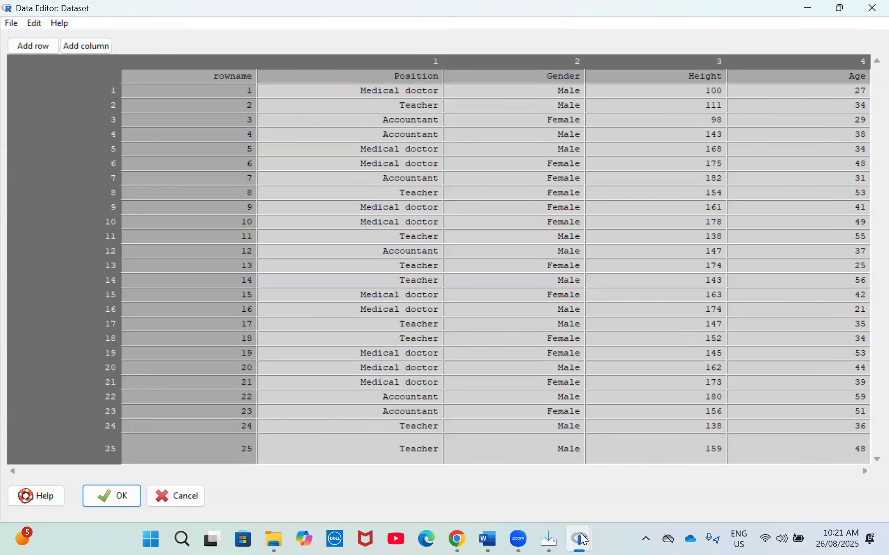
{"action": "mouse_move", "coordinate": [582, 541]}
{"action": "left_click", "coordinate": [872, 8]}
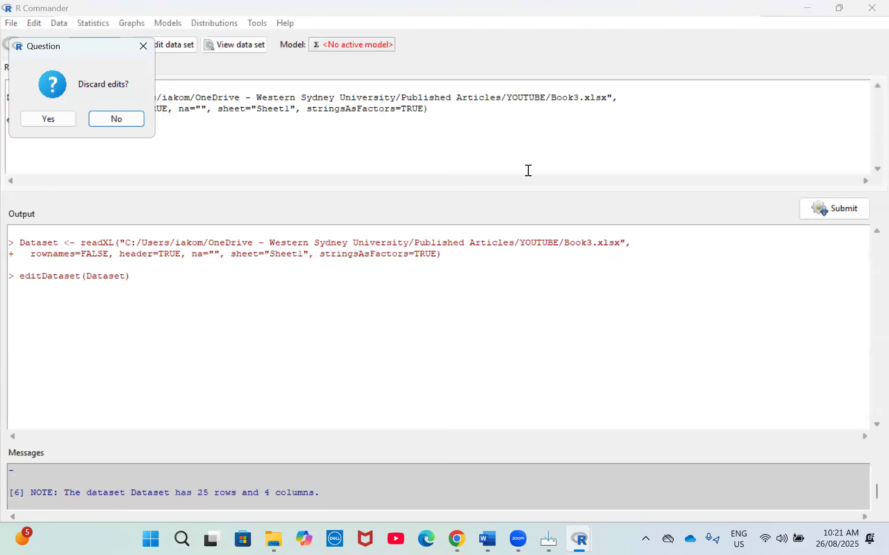
{"action": "left_click", "coordinate": [145, 49]}
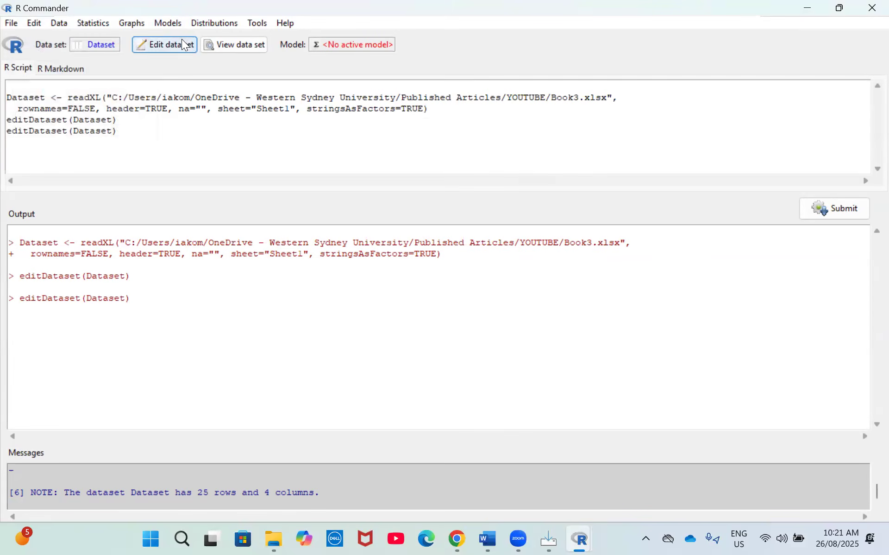
Create a histogram of the Age variable plotted by Position groups.
{"action": "left_click", "coordinate": [134, 28]}
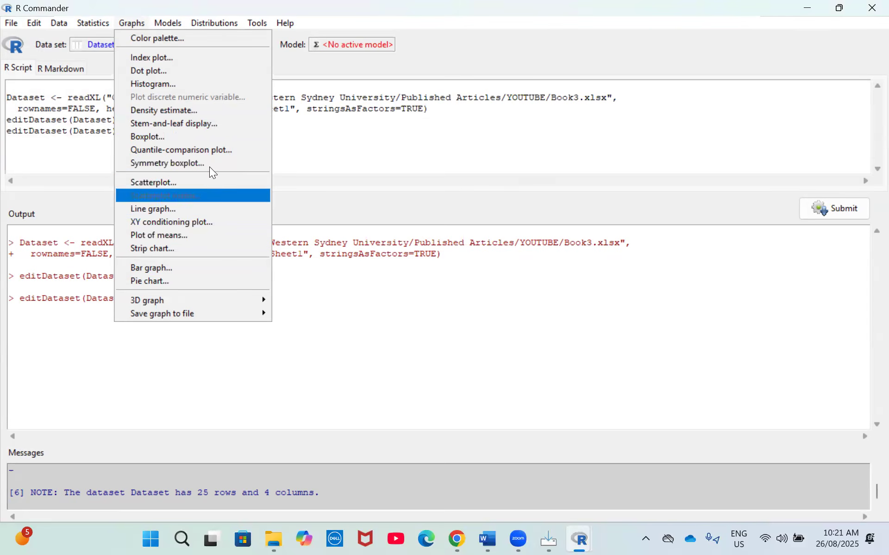
{"action": "left_click", "coordinate": [213, 85]}
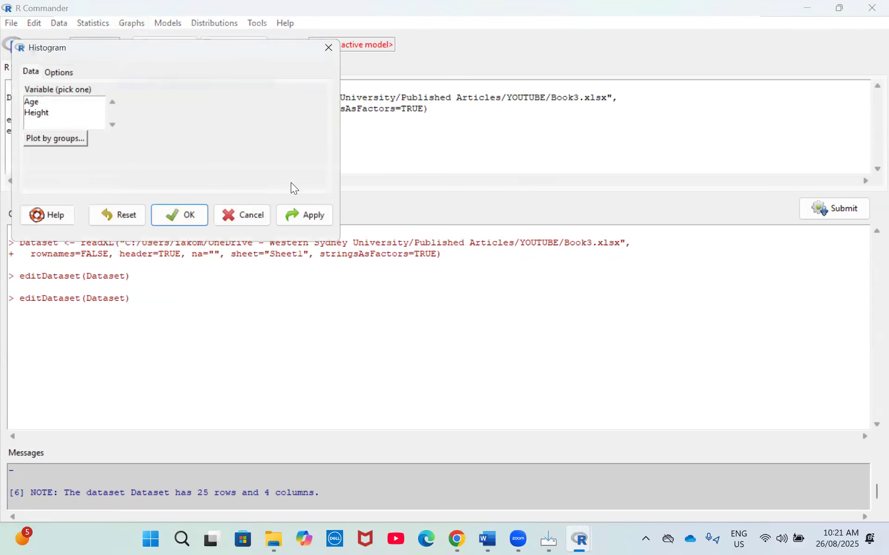
{"action": "left_click", "coordinate": [35, 101]}
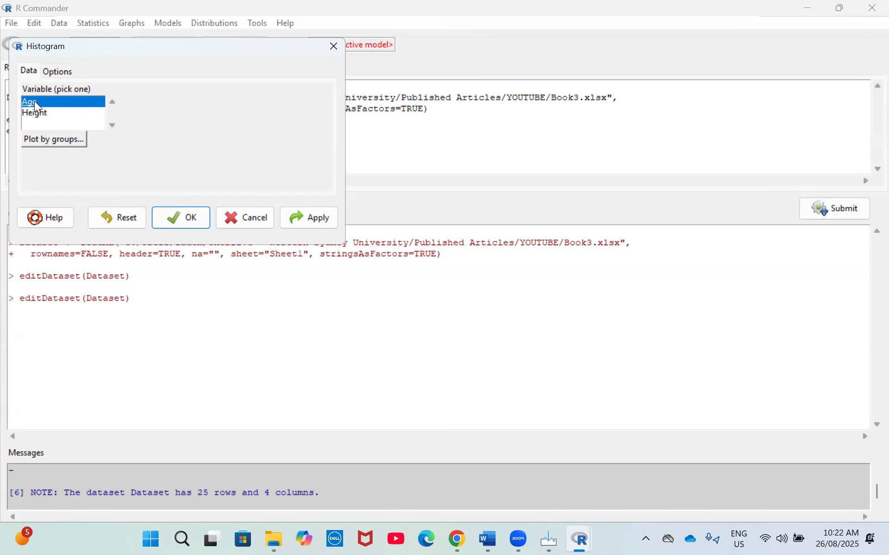
{"action": "left_click", "coordinate": [55, 138]}
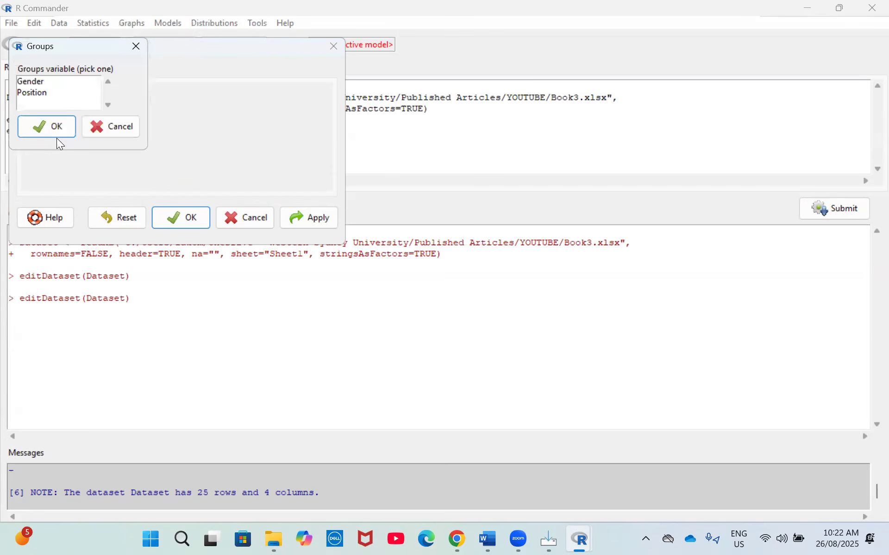
{"action": "left_click", "coordinate": [40, 94]}
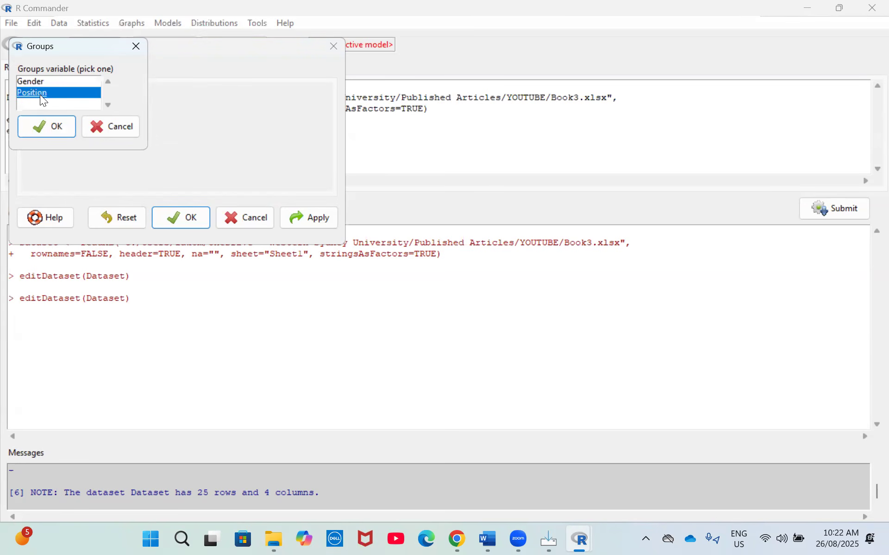
{"action": "left_click", "coordinate": [55, 129]}
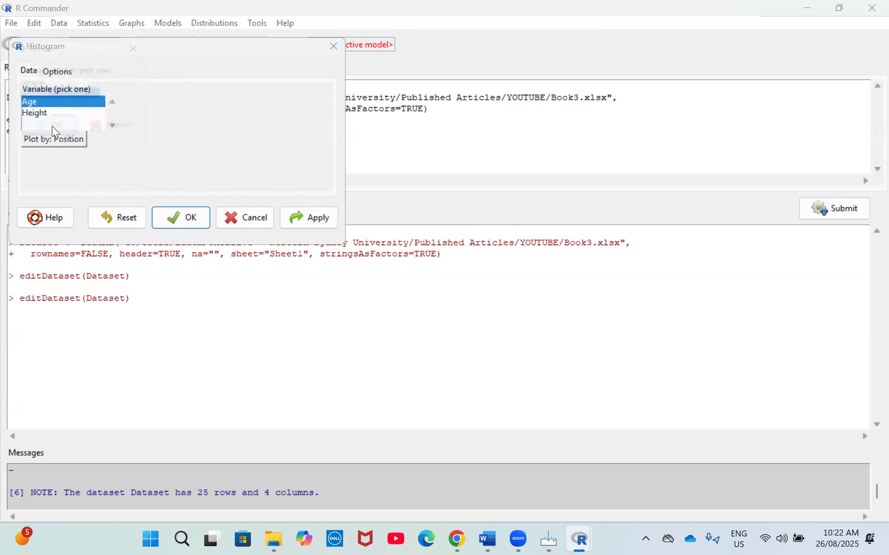
{"action": "left_click", "coordinate": [179, 219]}
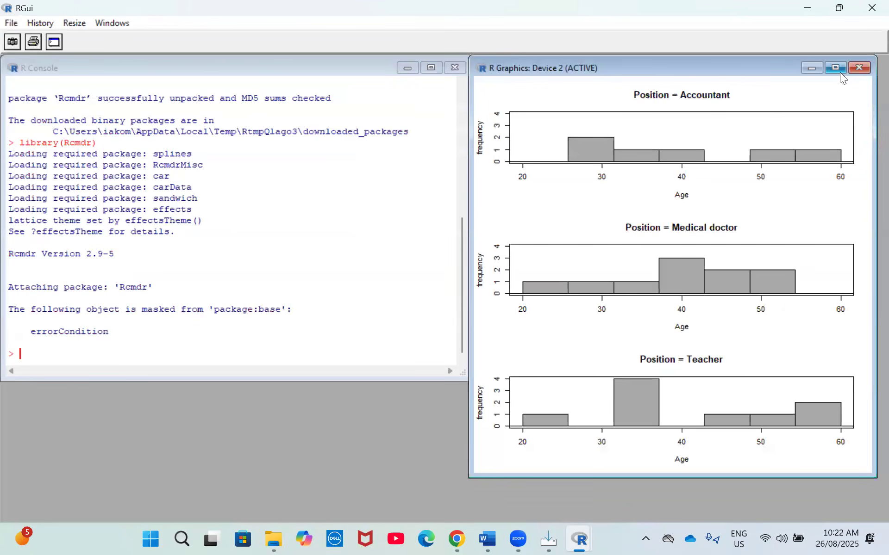
Examine the Age by Position histograms in the maximized graphics window, restore its size and return to R Commander.
{"action": "left_click", "coordinate": [839, 71]}
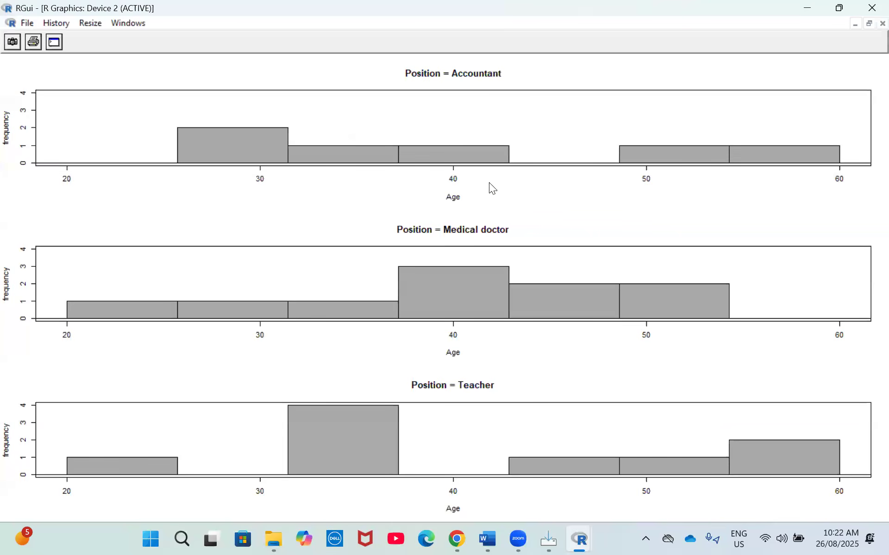
{"action": "mouse_move", "coordinate": [842, 13]}
{"action": "left_click", "coordinate": [869, 24]}
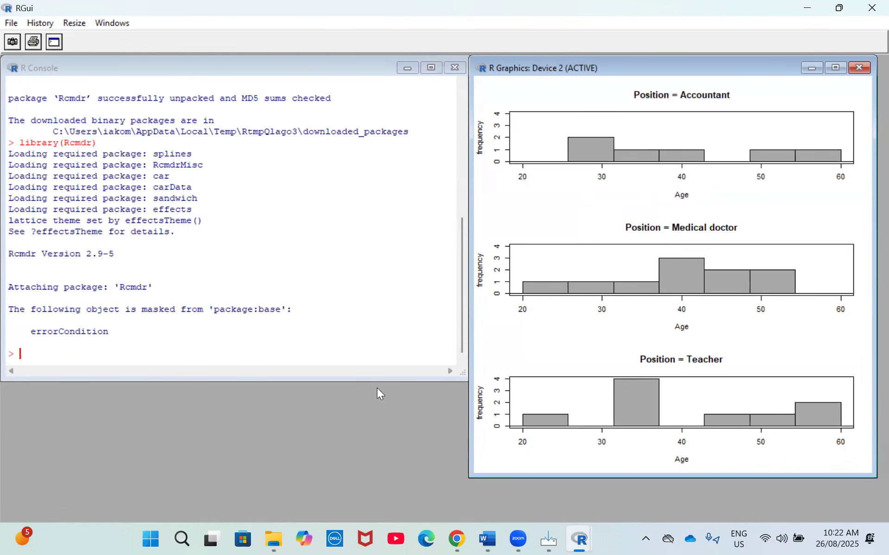
{"action": "mouse_move", "coordinate": [581, 540]}
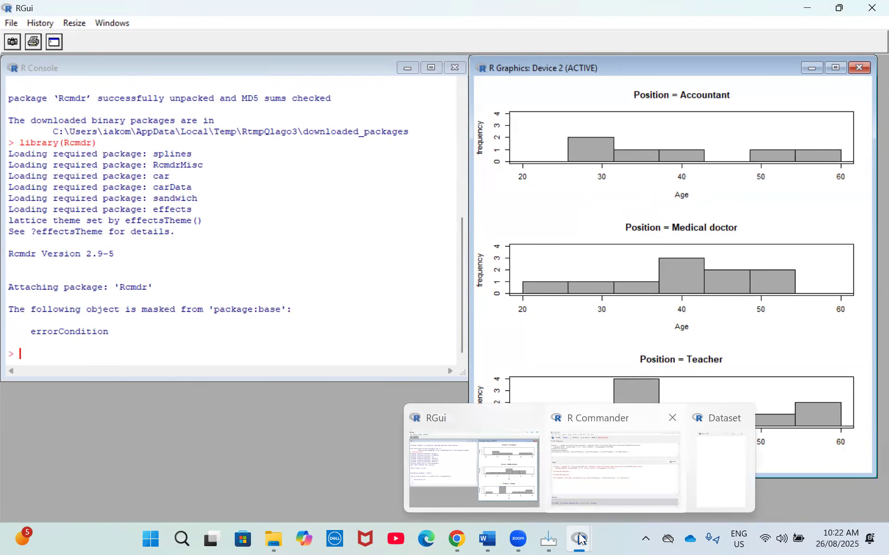
{"action": "left_click", "coordinate": [607, 435]}
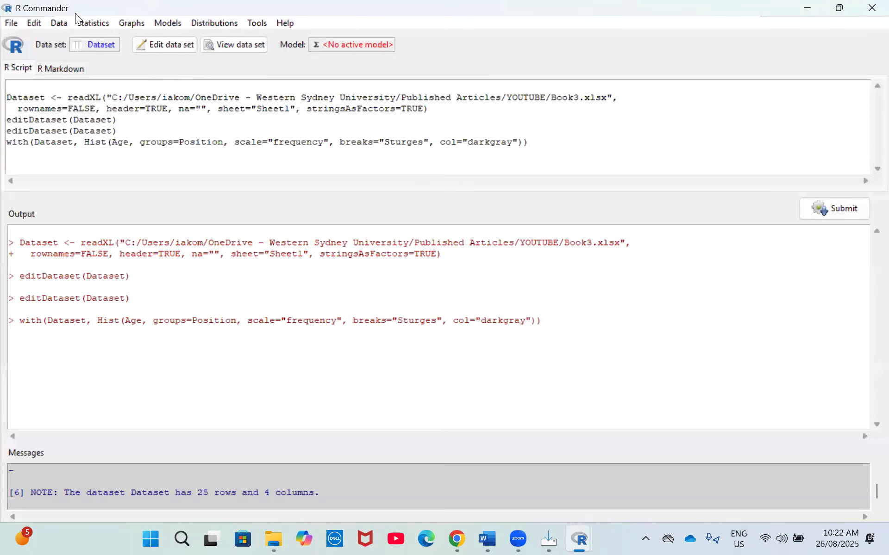
Create another histogram of Age, changing the grouping variable to Gender.
{"action": "left_click", "coordinate": [126, 22]}
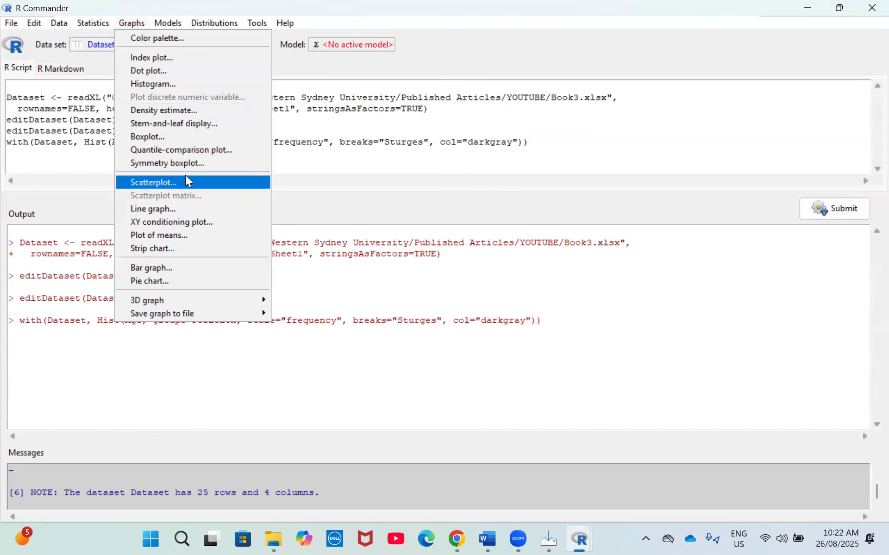
{"action": "left_click", "coordinate": [187, 85]}
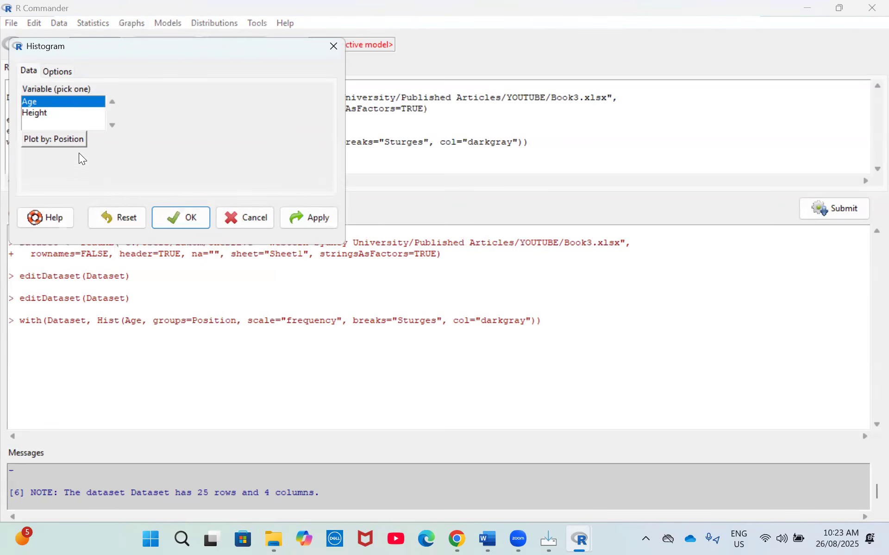
{"action": "left_click", "coordinate": [60, 139]}
{"action": "left_click", "coordinate": [51, 81]}
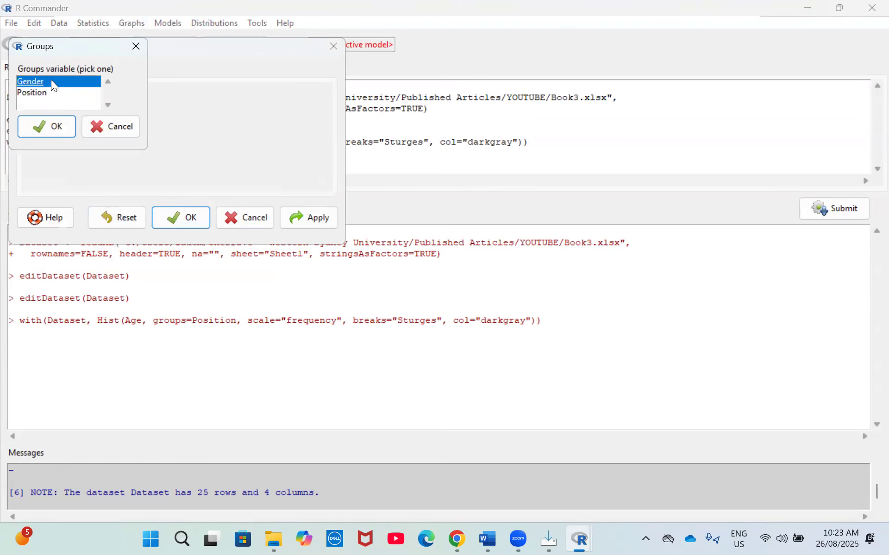
{"action": "left_click", "coordinate": [57, 128]}
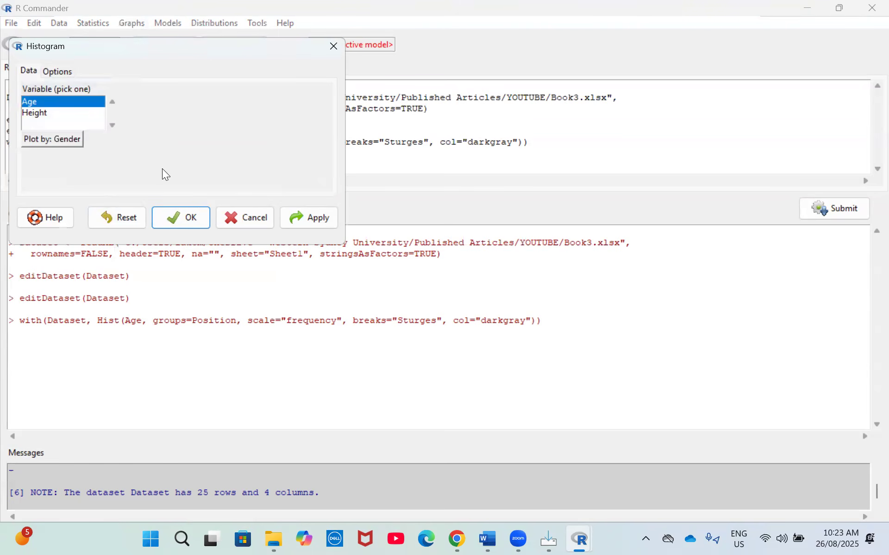
{"action": "left_click", "coordinate": [190, 218]}
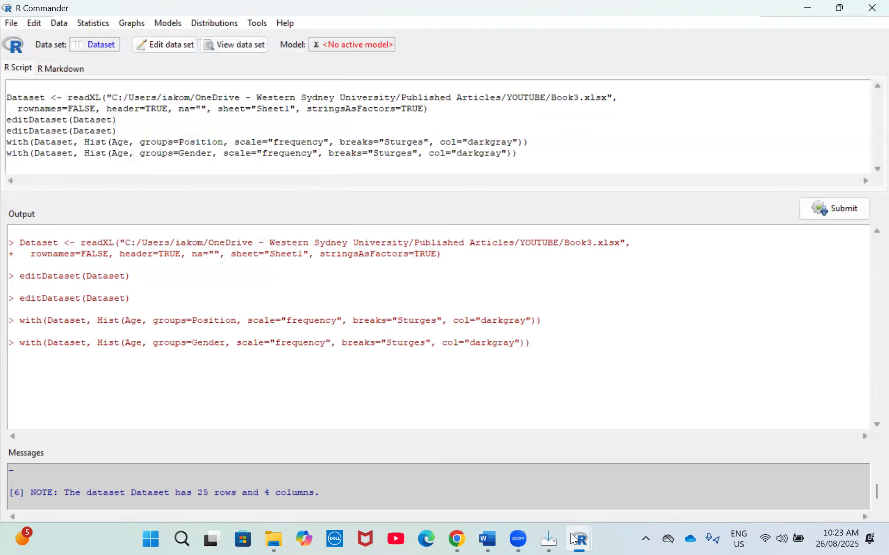
{"action": "mouse_move", "coordinate": [574, 539]}
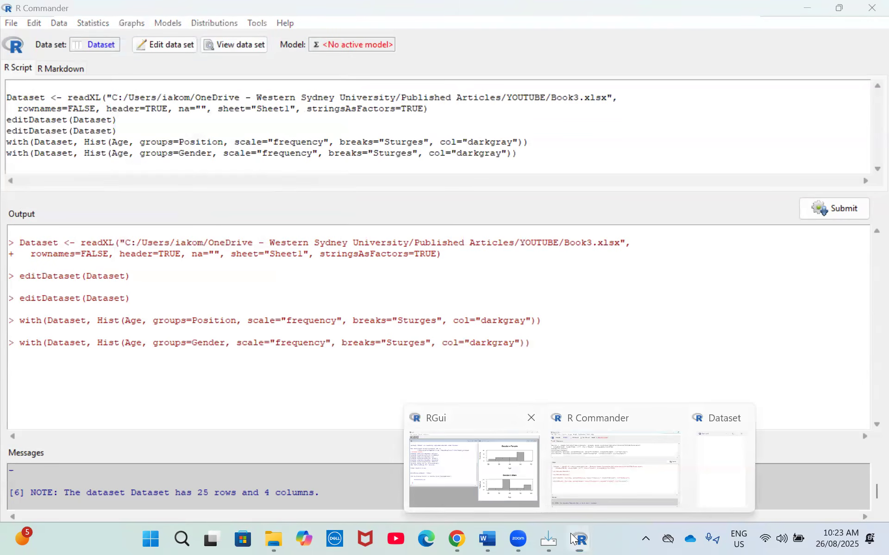
Examine the Age by Gender histograms in the RGui graphics window and return to R Commander.
{"action": "left_click", "coordinate": [457, 470]}
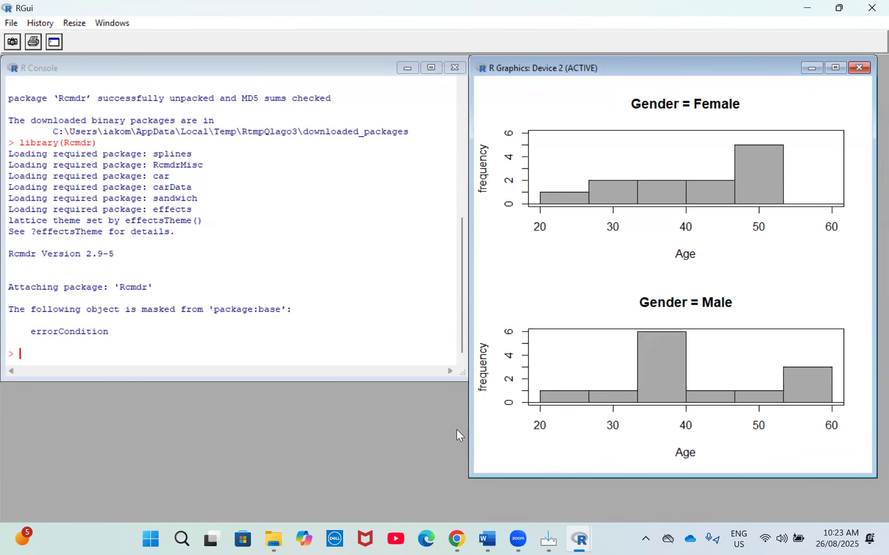
{"action": "mouse_move", "coordinate": [585, 539]}
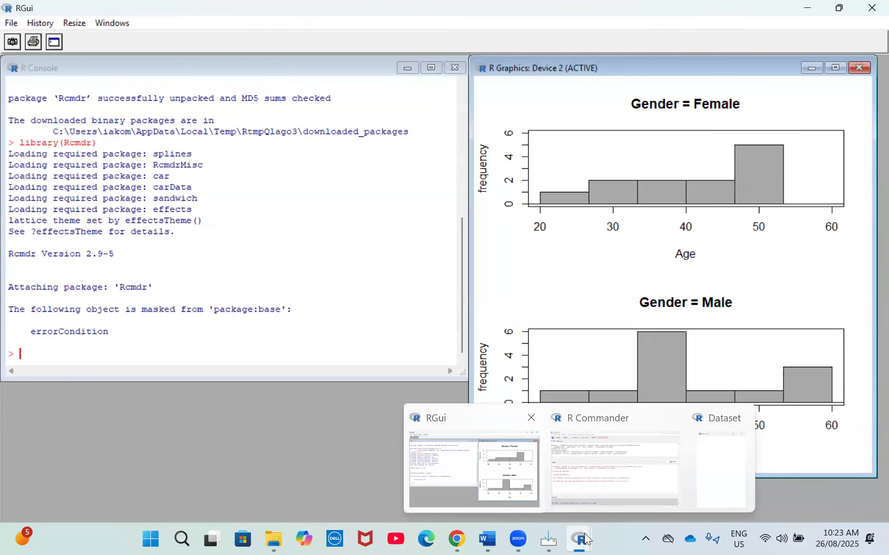
{"action": "left_click", "coordinate": [614, 467]}
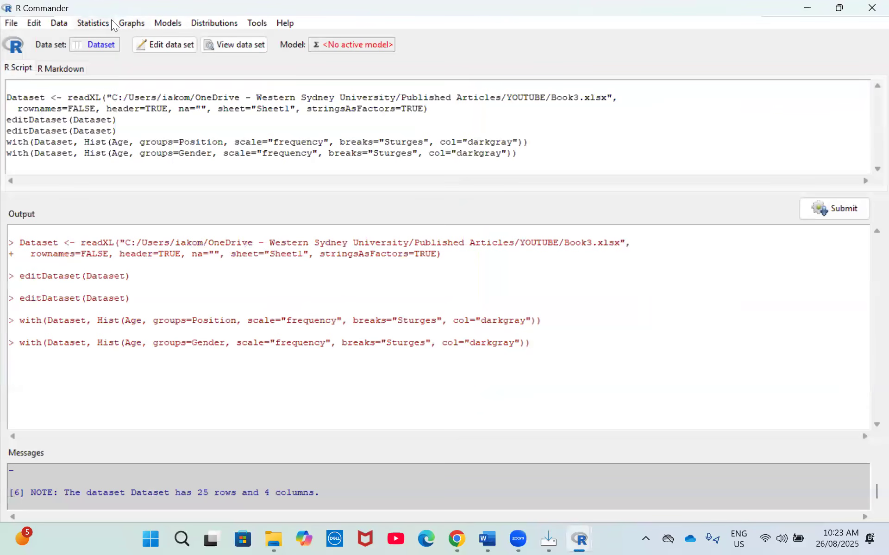
Create a histogram of the Height variable plotted by Gender groups.
{"action": "left_click", "coordinate": [134, 23]}
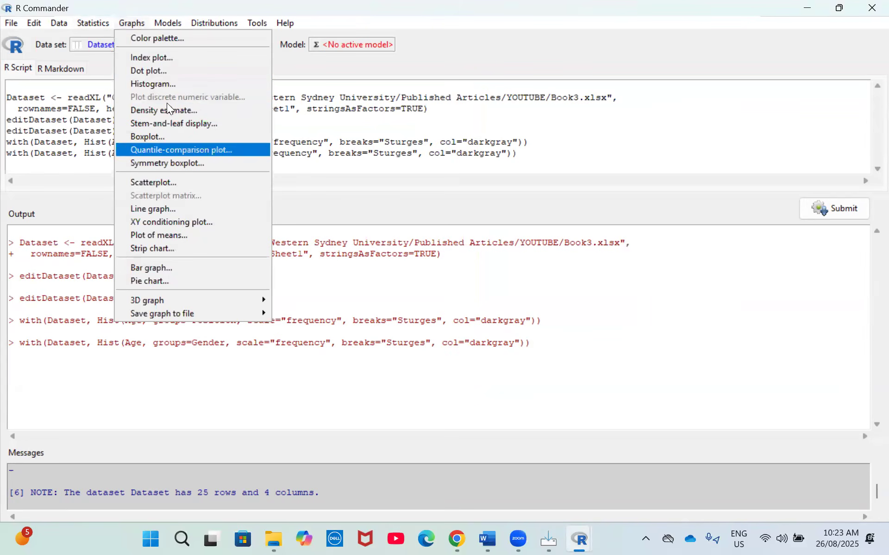
{"action": "left_click", "coordinate": [165, 83]}
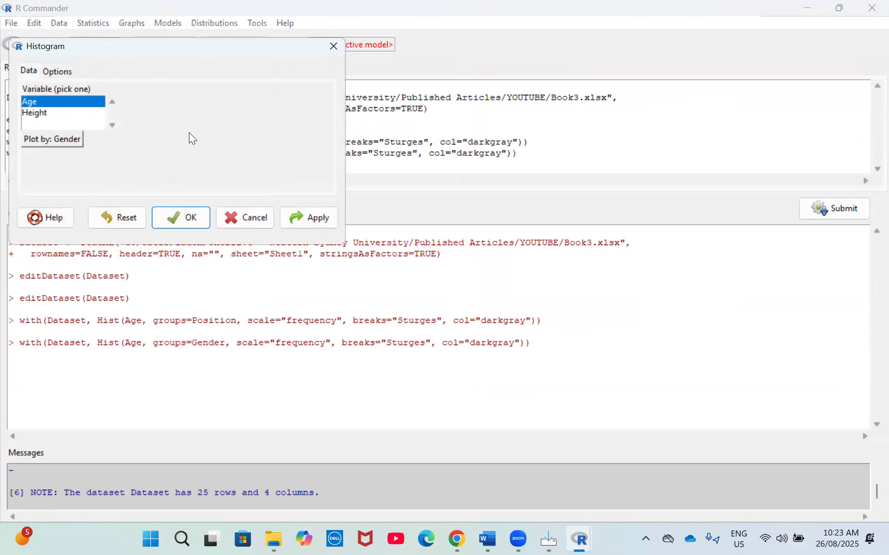
{"action": "left_click", "coordinate": [53, 114]}
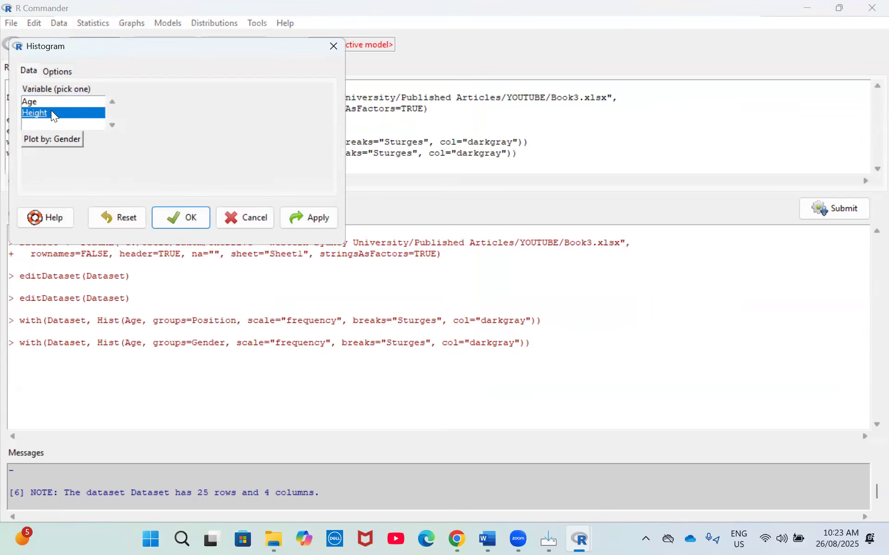
{"action": "left_click", "coordinate": [69, 138]}
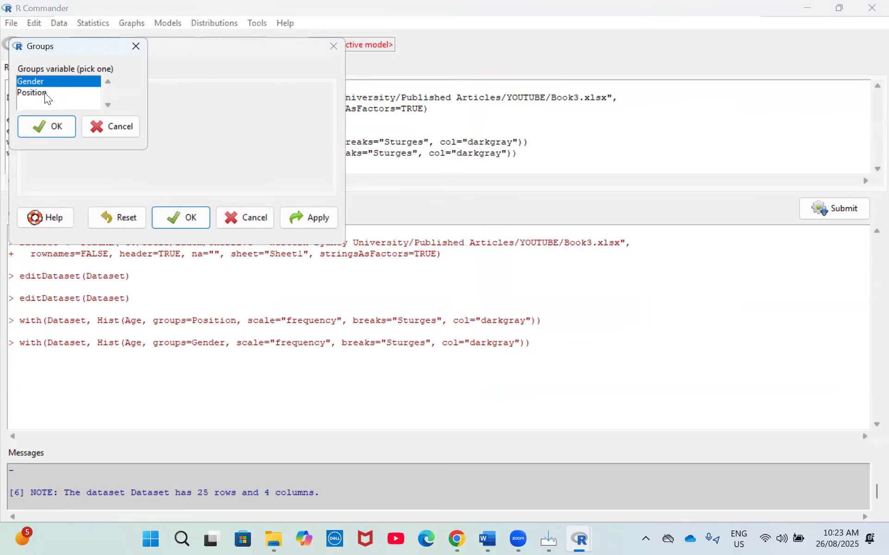
{"action": "left_click", "coordinate": [60, 127]}
{"action": "left_click", "coordinate": [190, 216]}
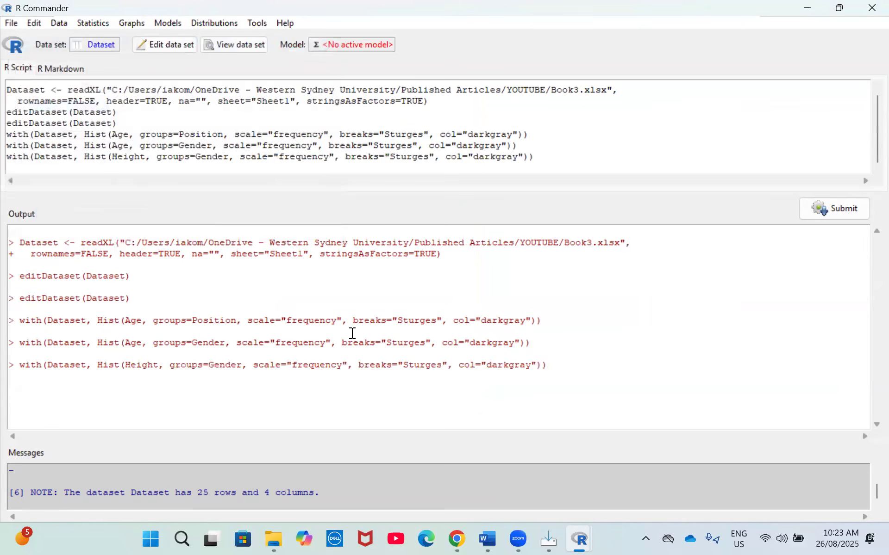
Examine the Height by Gender histograms in the RGui graphics window and return to R Commander.
{"action": "mouse_move", "coordinate": [583, 540]}
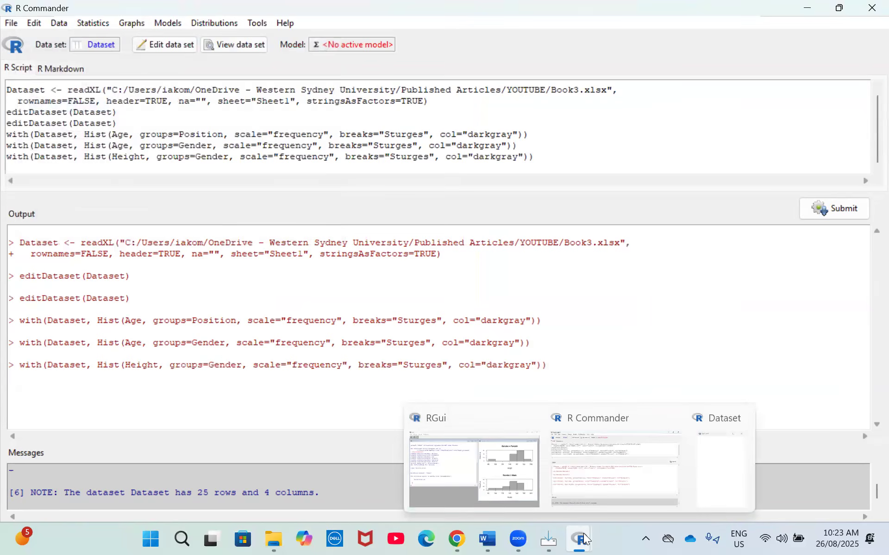
{"action": "left_click", "coordinate": [477, 467]}
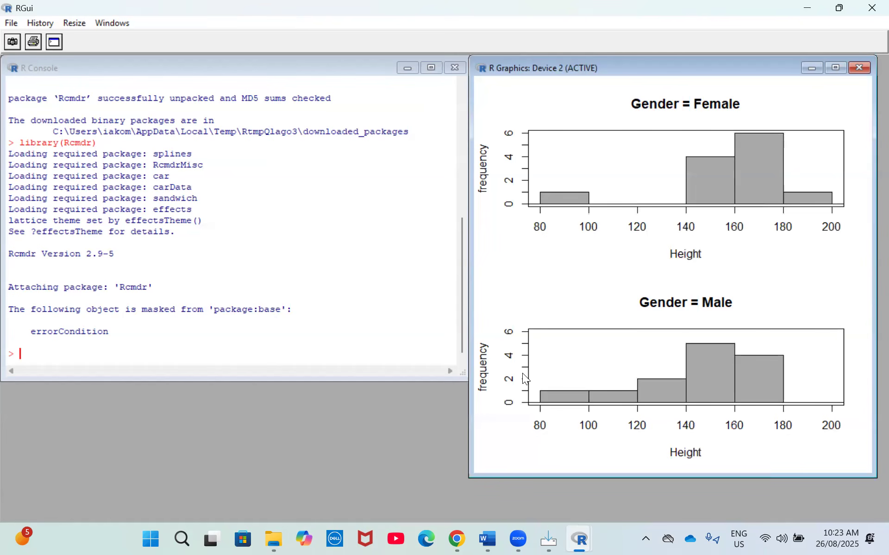
{"action": "mouse_move", "coordinate": [582, 540]}
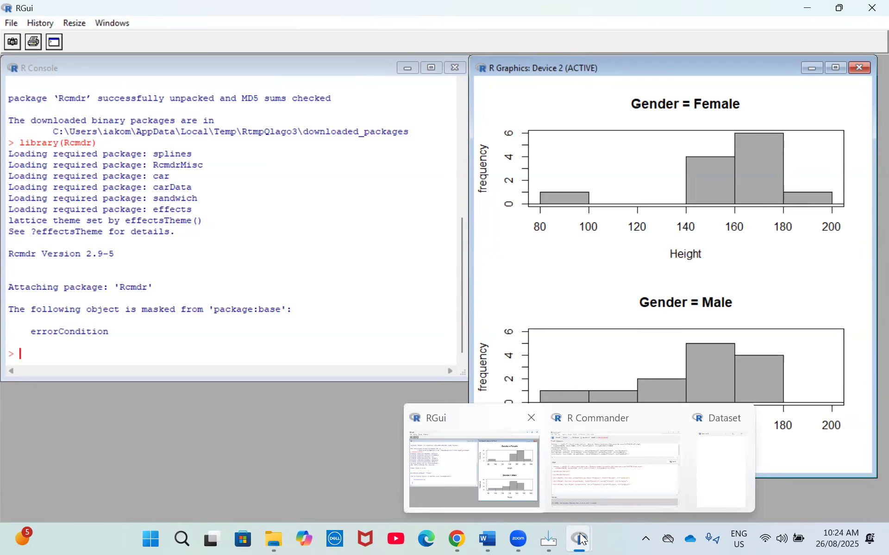
{"action": "left_click", "coordinate": [612, 465]}
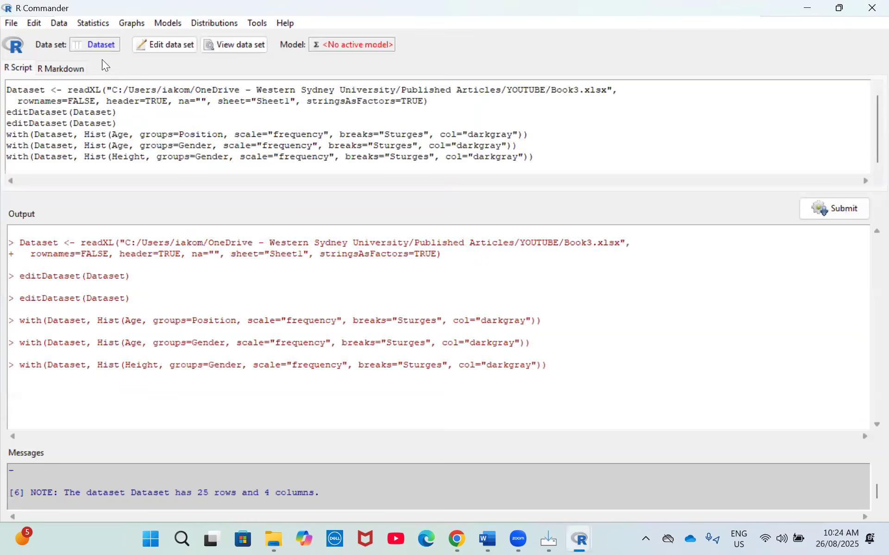
Create another histogram of Height, changing the grouping variable to Position.
{"action": "left_click", "coordinate": [137, 28]}
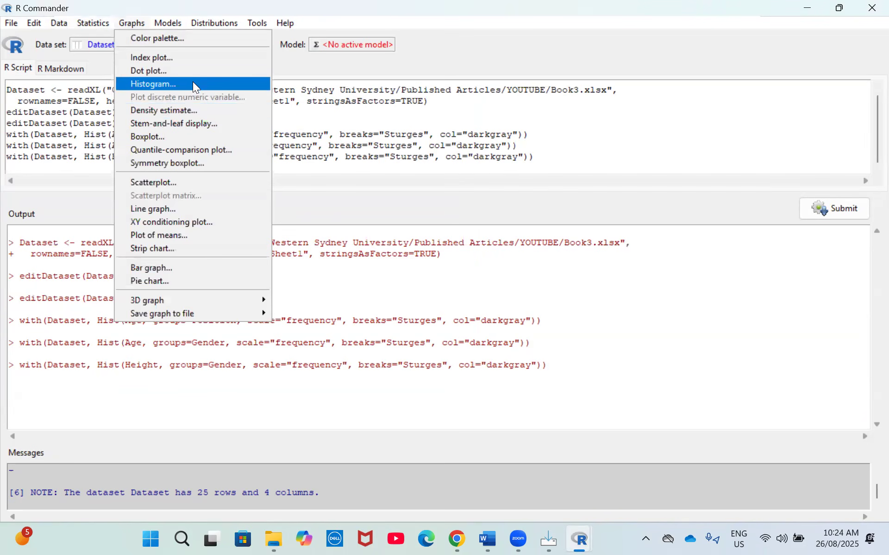
{"action": "left_click", "coordinate": [193, 83]}
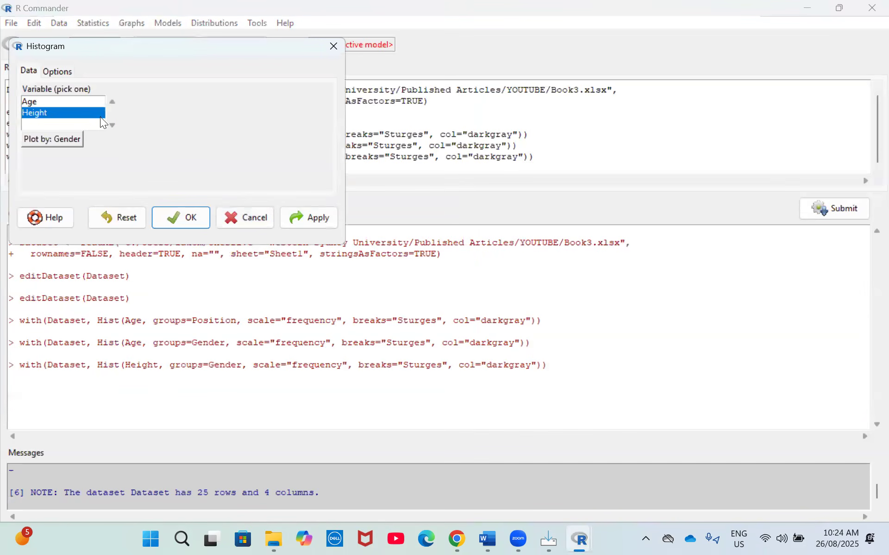
{"action": "left_click", "coordinate": [60, 141]}
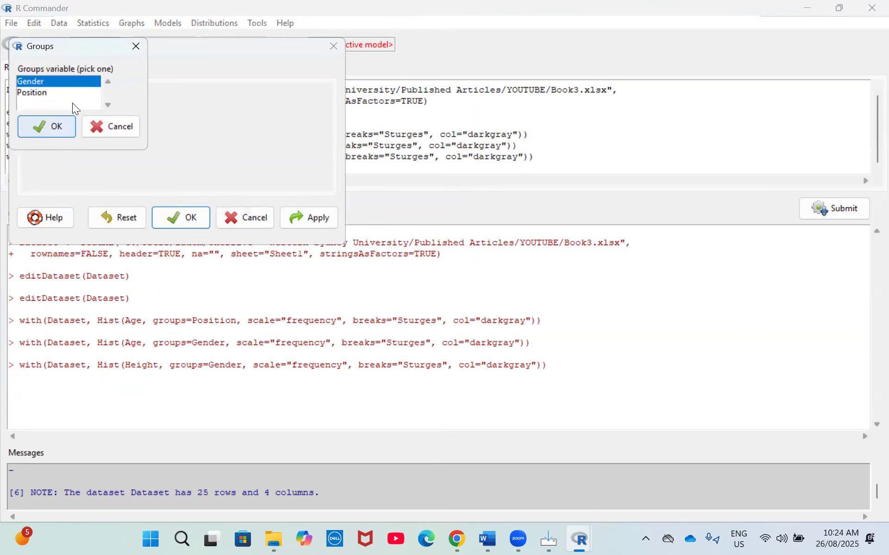
{"action": "left_click", "coordinate": [62, 95]}
{"action": "left_click", "coordinate": [53, 125]}
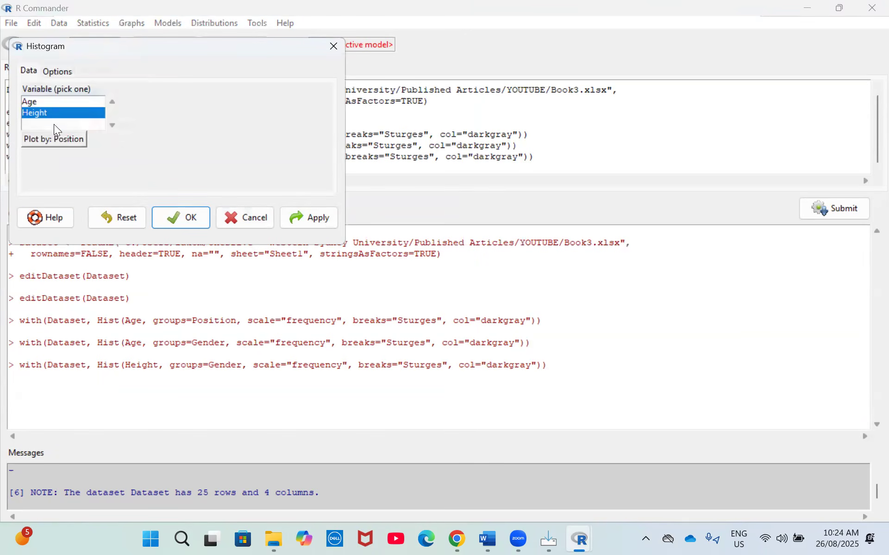
{"action": "left_click", "coordinate": [180, 218]}
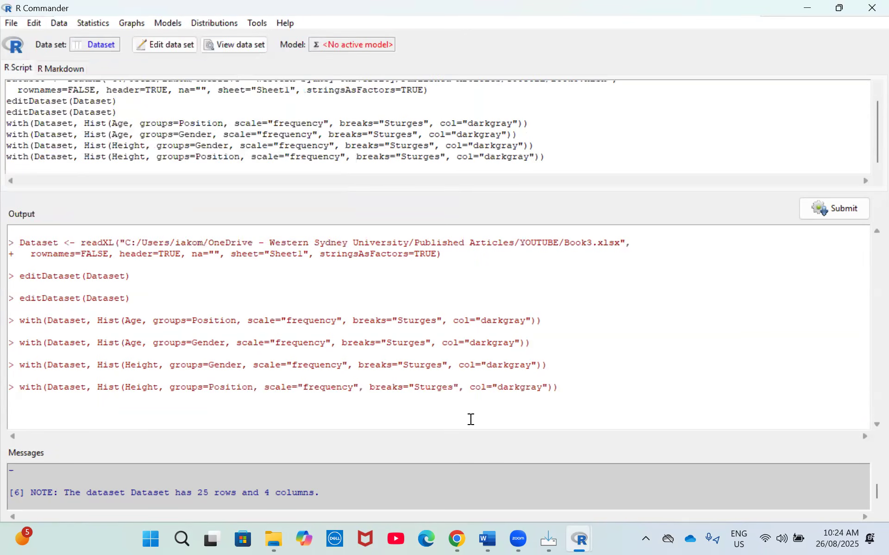
Examine the Height by Position histograms in the RGui graphics window and return to R Commander.
{"action": "mouse_move", "coordinate": [579, 540]}
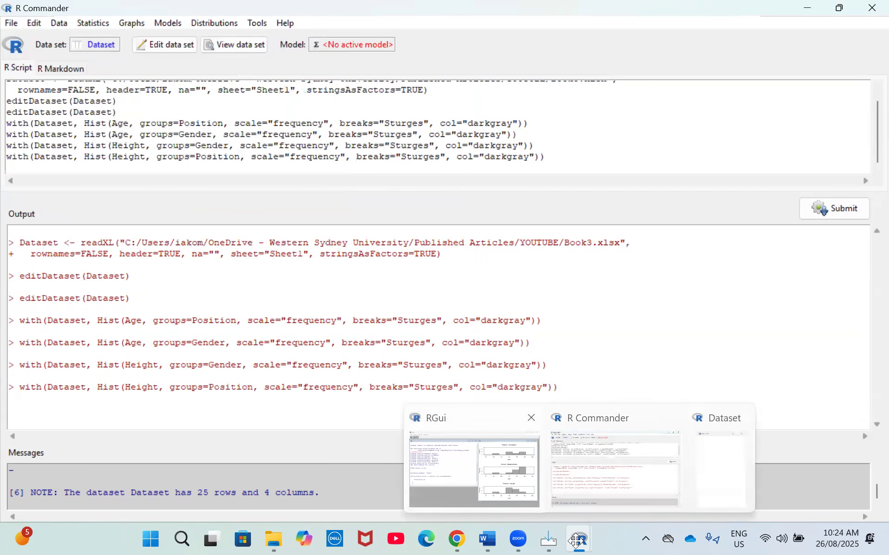
{"action": "left_click", "coordinate": [463, 458]}
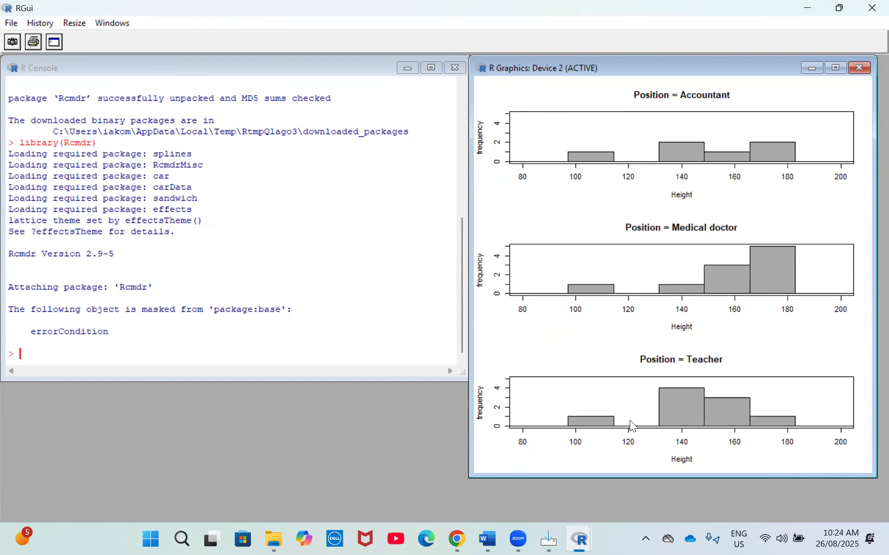
{"action": "mouse_move", "coordinate": [576, 539]}
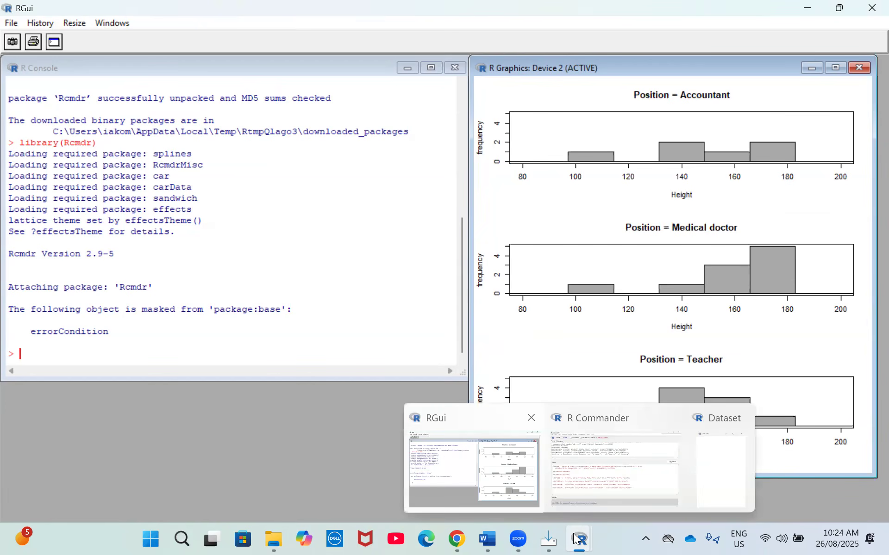
{"action": "left_click", "coordinate": [615, 465]}
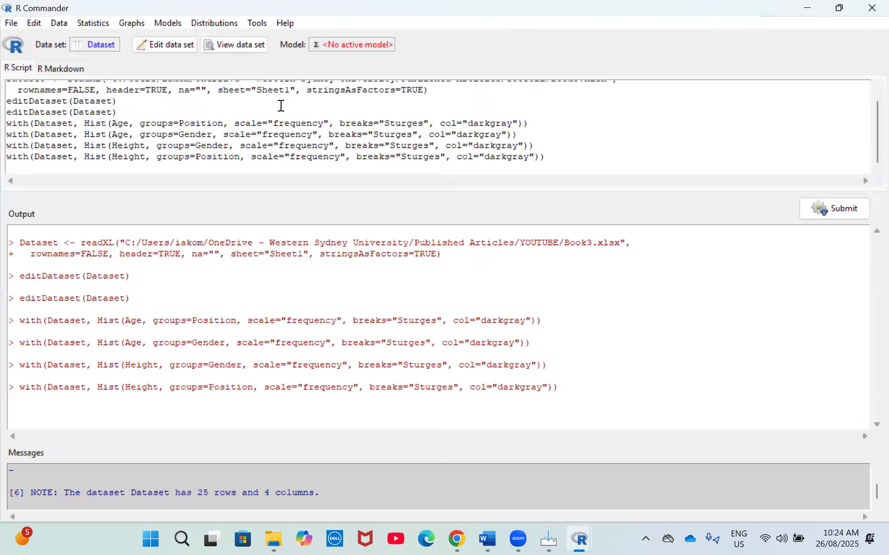
Create an ungrouped scatterplot with Age as the x-variable and Height as the y-variable, keeping the default plot options.
{"action": "left_click", "coordinate": [136, 23]}
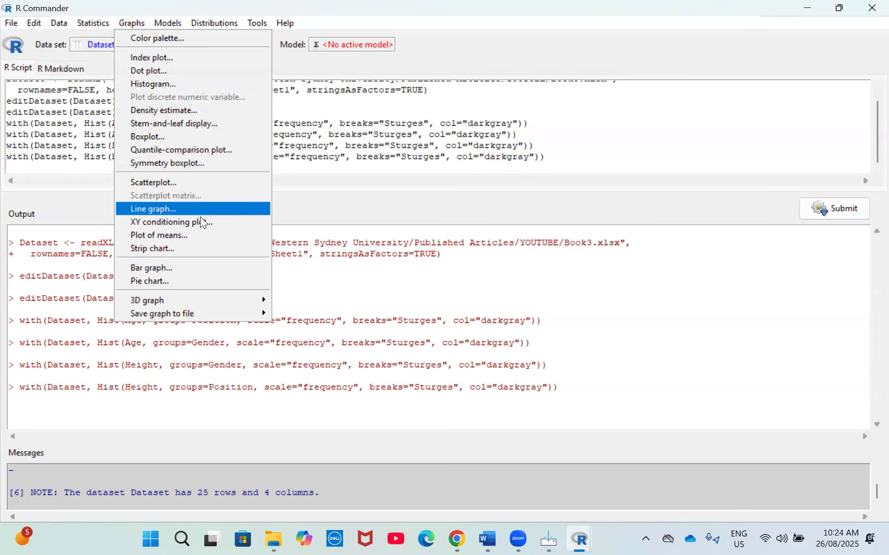
{"action": "left_click", "coordinate": [199, 183]}
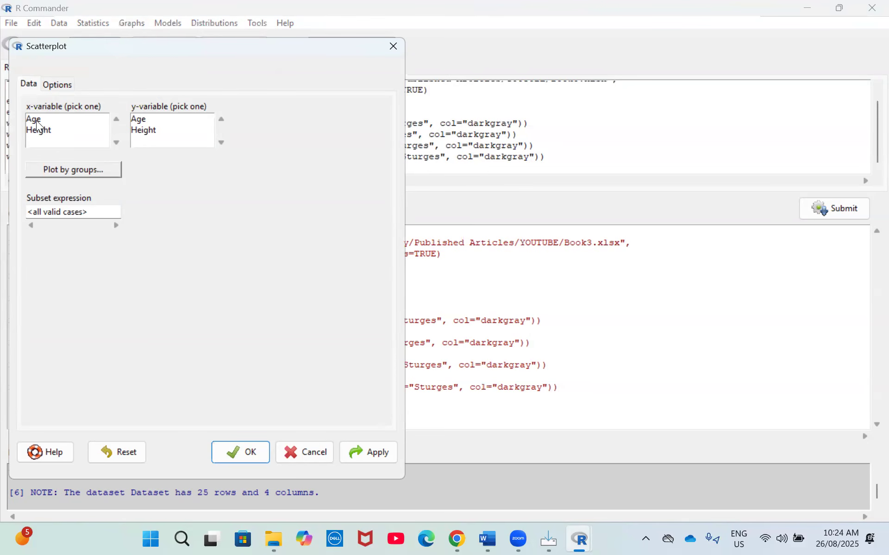
{"action": "left_click", "coordinate": [37, 119]}
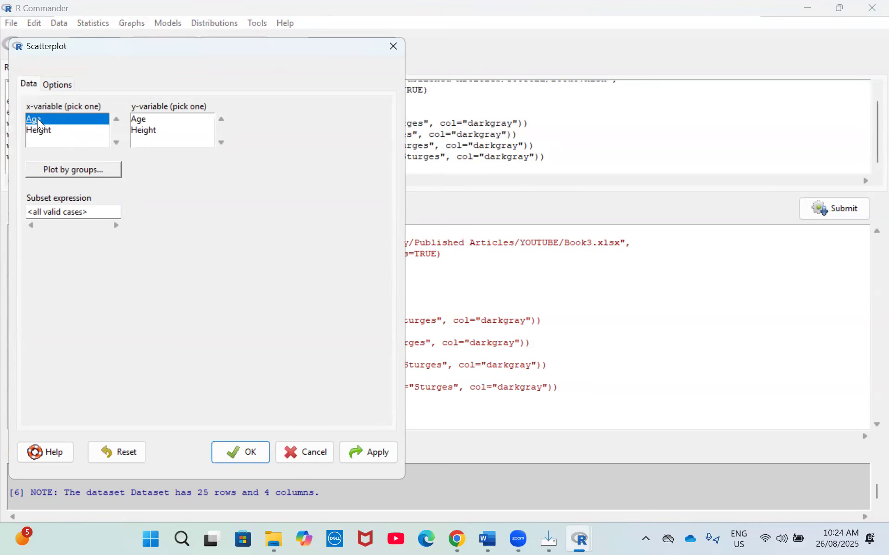
{"action": "left_click", "coordinate": [146, 131]}
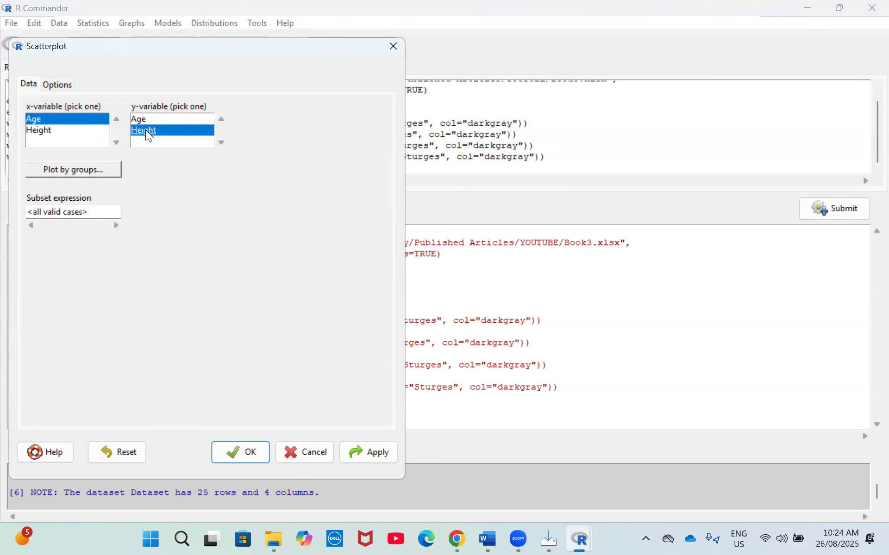
{"action": "left_click", "coordinate": [67, 171]}
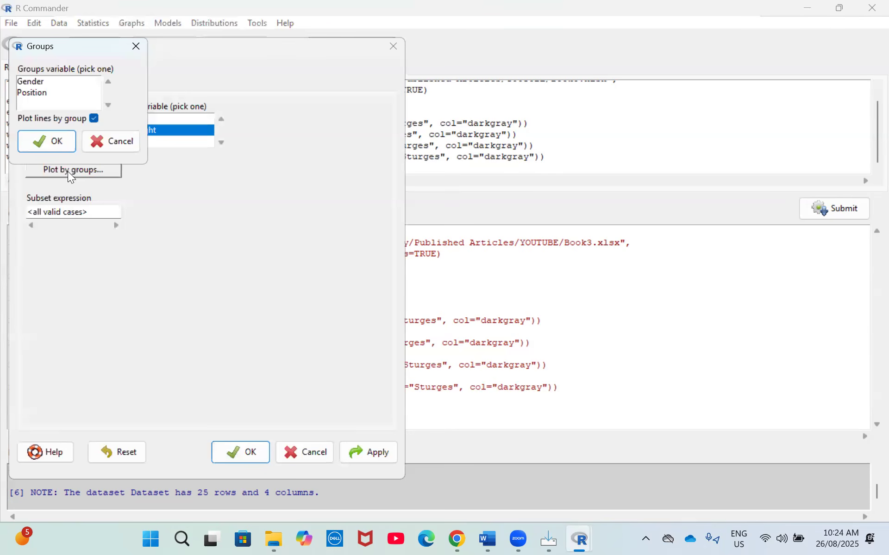
{"action": "left_click", "coordinate": [135, 51]}
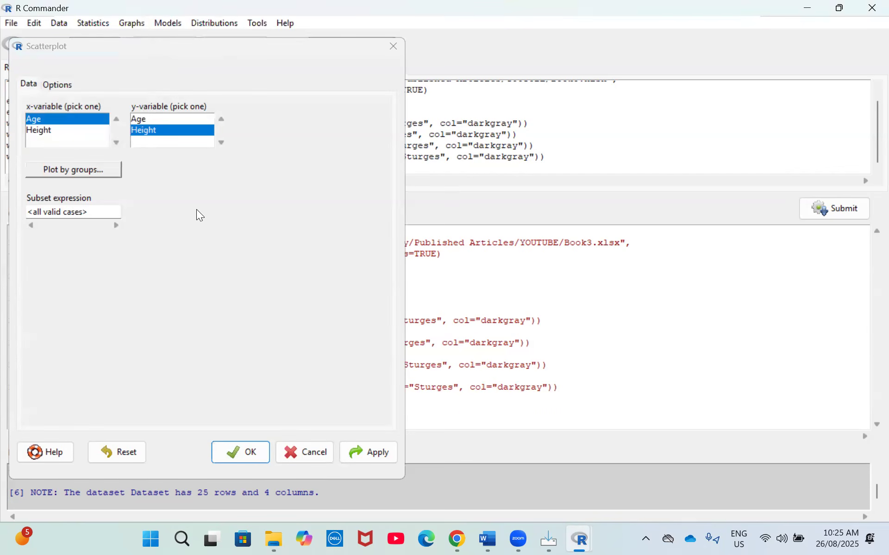
{"action": "left_click", "coordinate": [55, 85]}
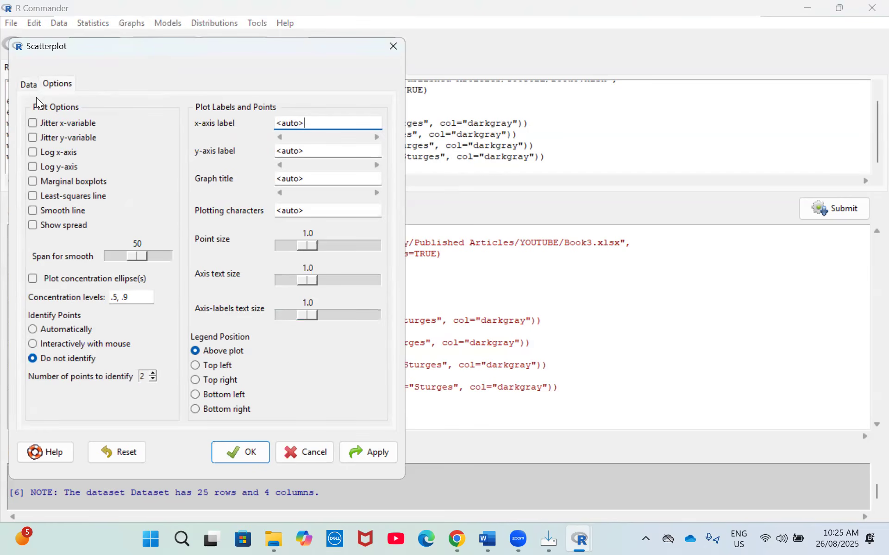
{"action": "left_click", "coordinate": [29, 85]}
{"action": "left_click", "coordinate": [250, 447]}
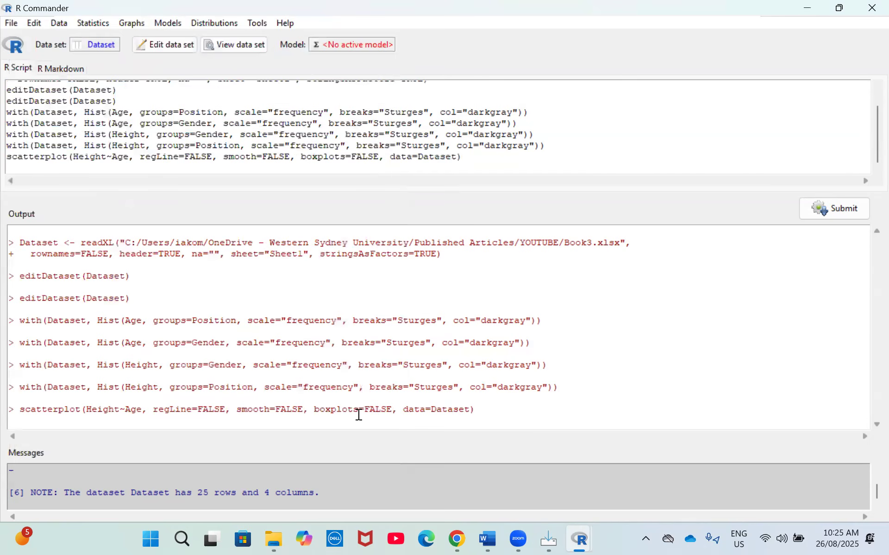
Examine the Height against Age scatterplot in the RGui graphics window and return to R Commander.
{"action": "mouse_move", "coordinate": [578, 540]}
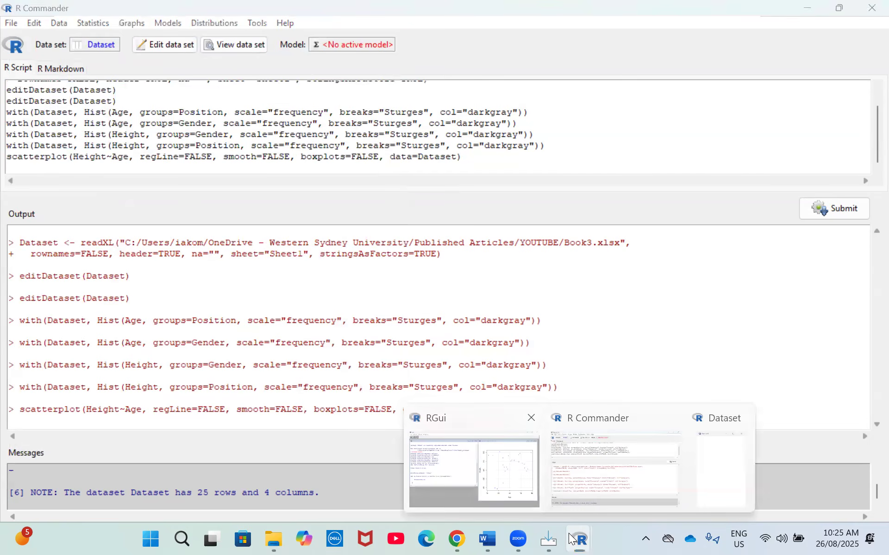
{"action": "left_click", "coordinate": [471, 469]}
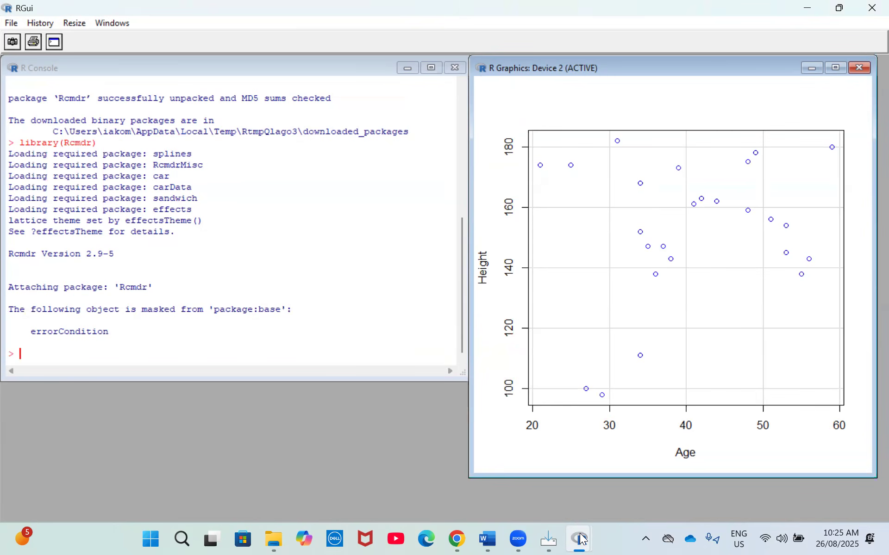
{"action": "mouse_move", "coordinate": [578, 539]}
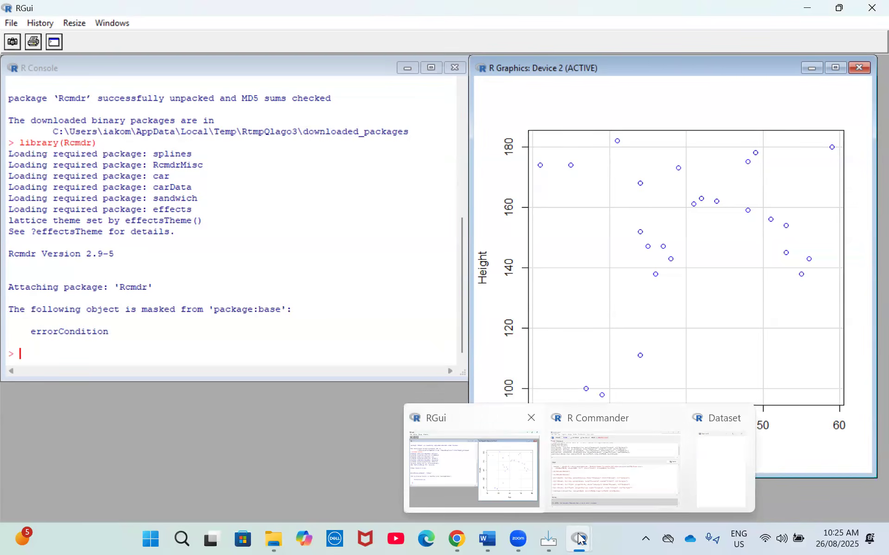
{"action": "left_click", "coordinate": [602, 467]}
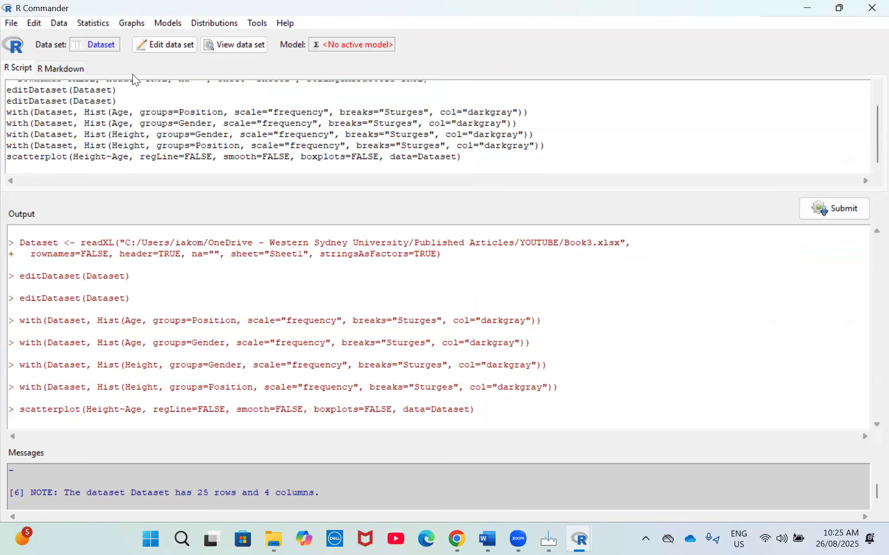
Create a pie chart of Gender with default colours and percentages in the segment labels.
{"action": "left_click", "coordinate": [103, 26]}
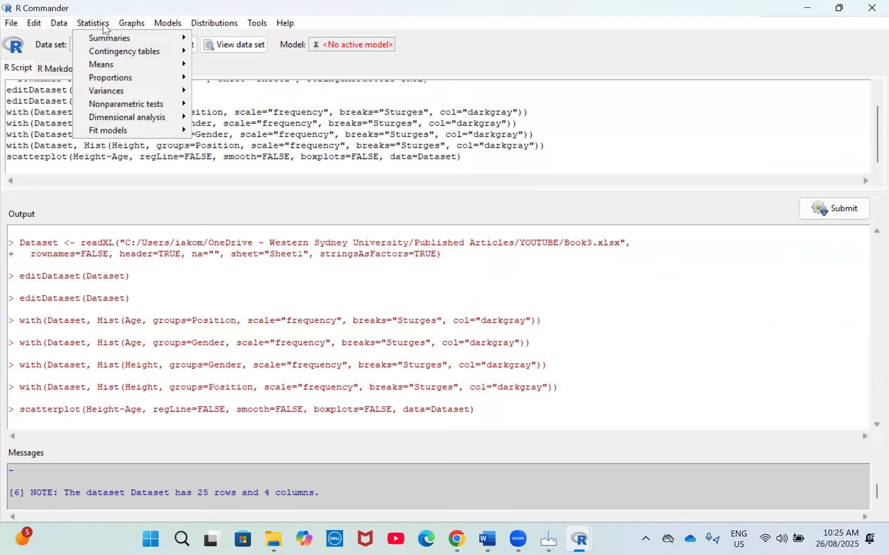
{"action": "mouse_move", "coordinate": [125, 25]}
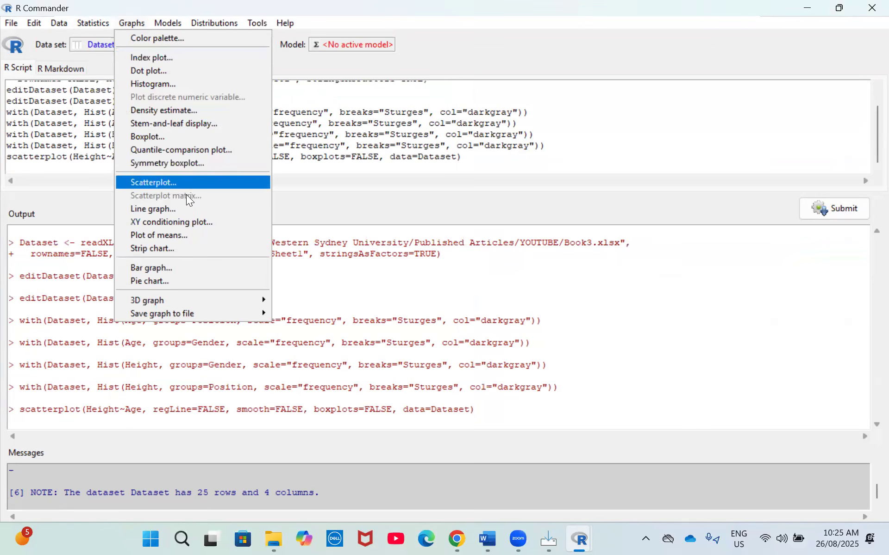
{"action": "left_click", "coordinate": [211, 282]}
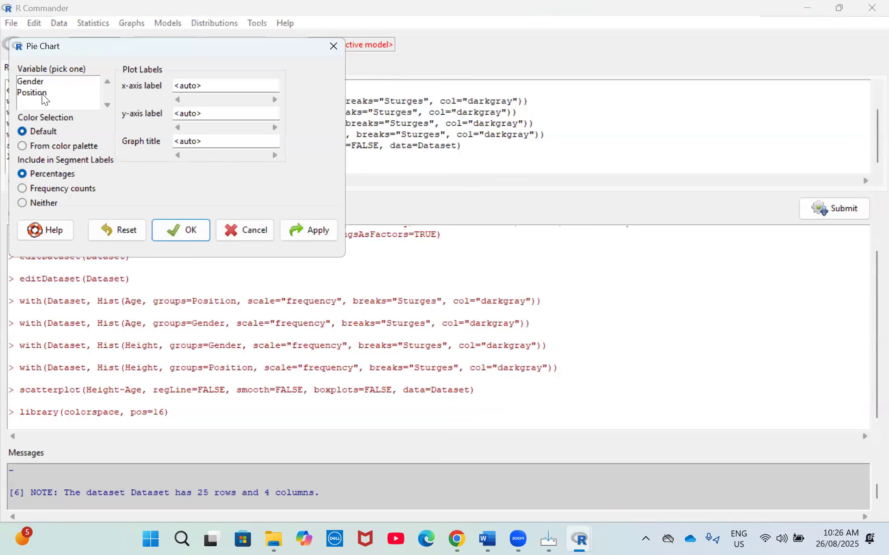
{"action": "left_click", "coordinate": [32, 82]}
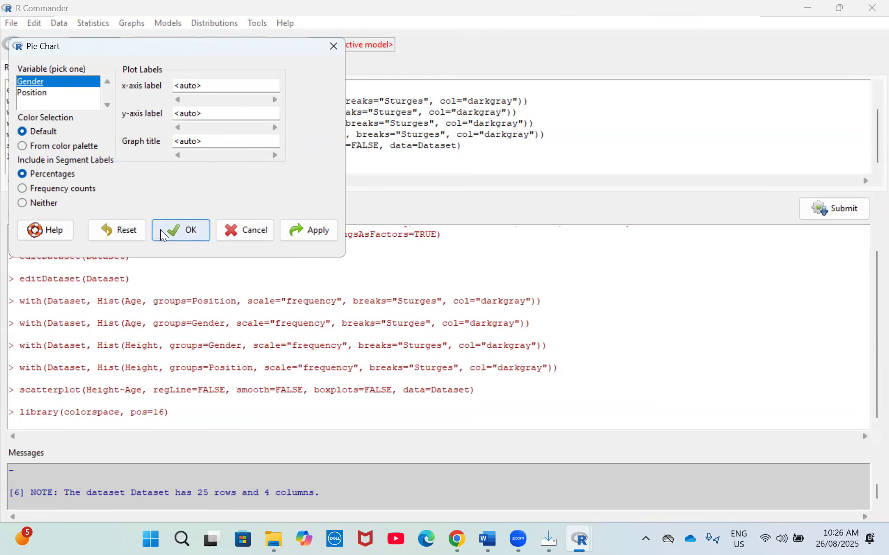
{"action": "left_click", "coordinate": [181, 230]}
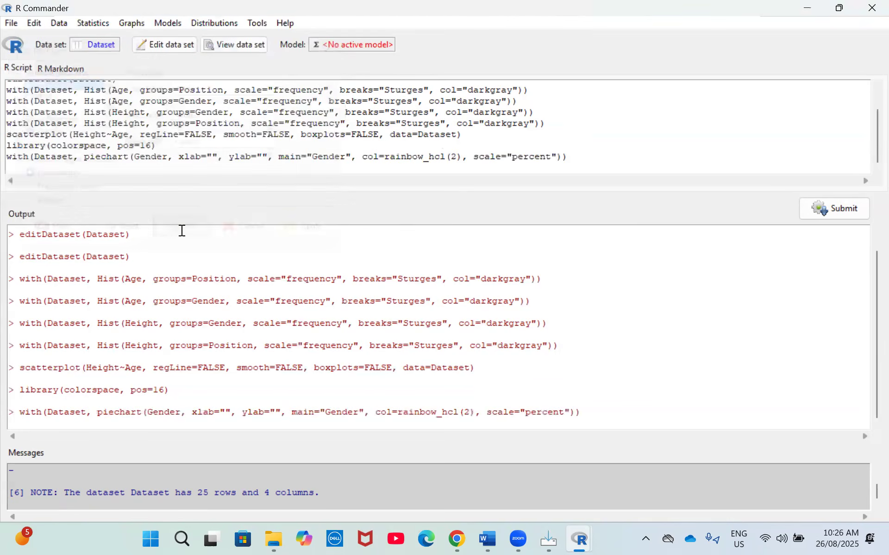
Examine the Gender pie chart in the RGui graphics window and return to R Commander.
{"action": "left_click", "coordinate": [578, 540]}
{"action": "left_click", "coordinate": [472, 463]}
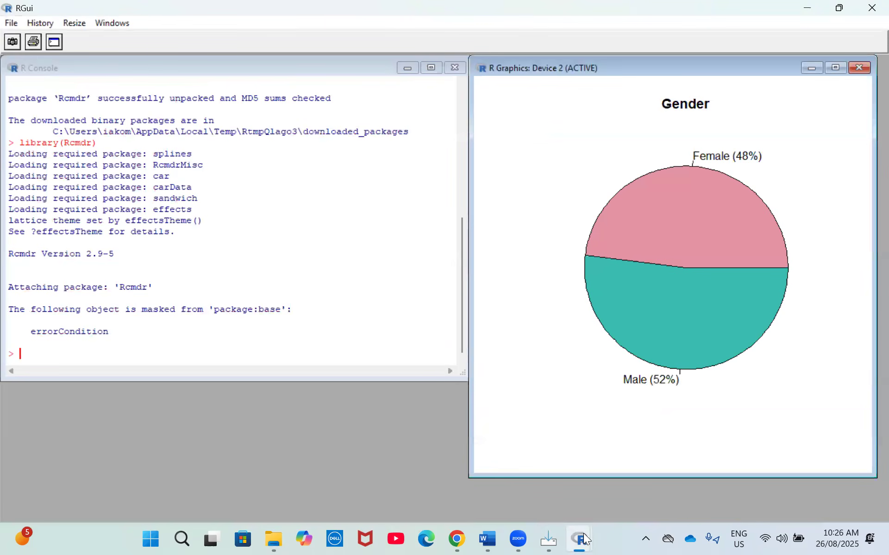
{"action": "mouse_move", "coordinate": [584, 539]}
{"action": "left_click", "coordinate": [581, 454]}
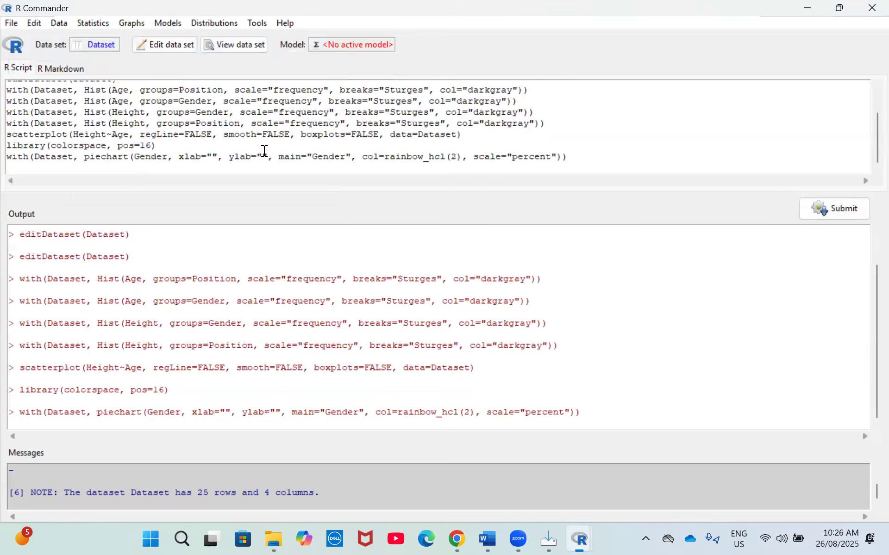
Create a pie chart of Position, keeping the default colours and percentage labels.
{"action": "left_click", "coordinate": [126, 22]}
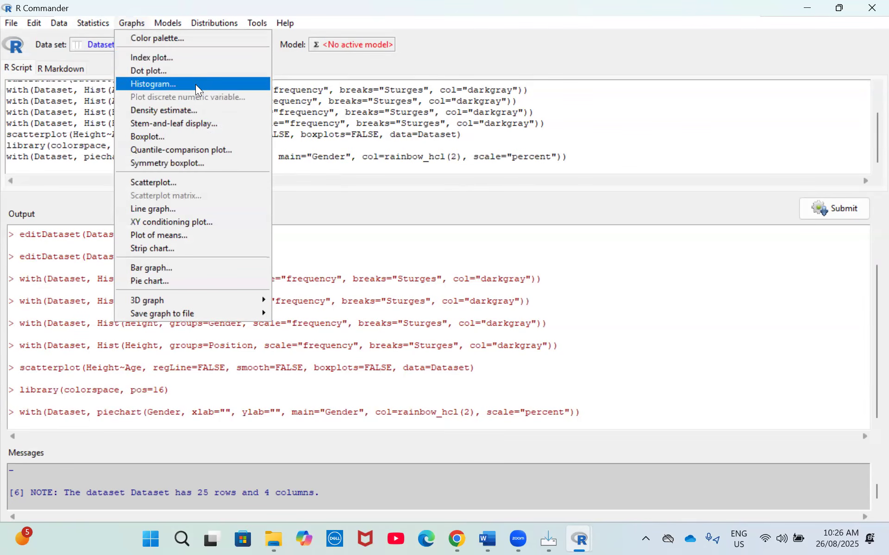
{"action": "left_click", "coordinate": [194, 278]}
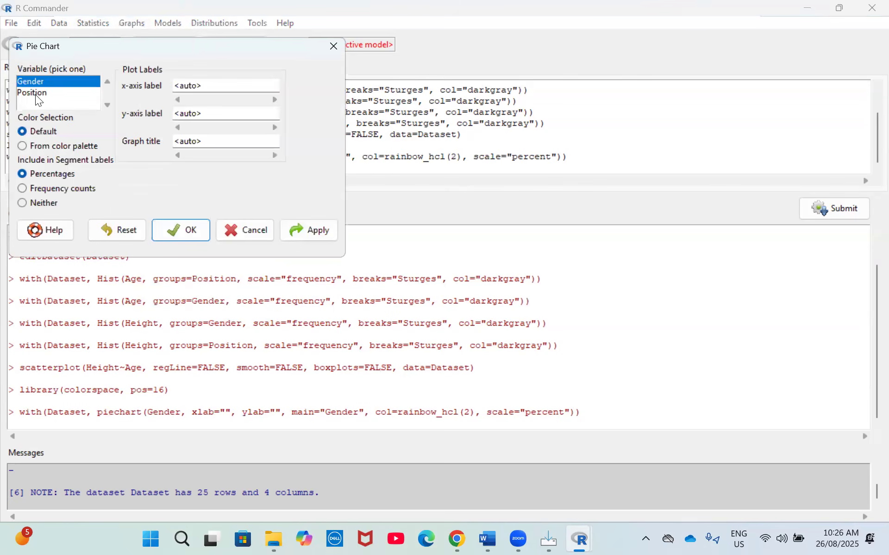
{"action": "left_click", "coordinate": [35, 94]}
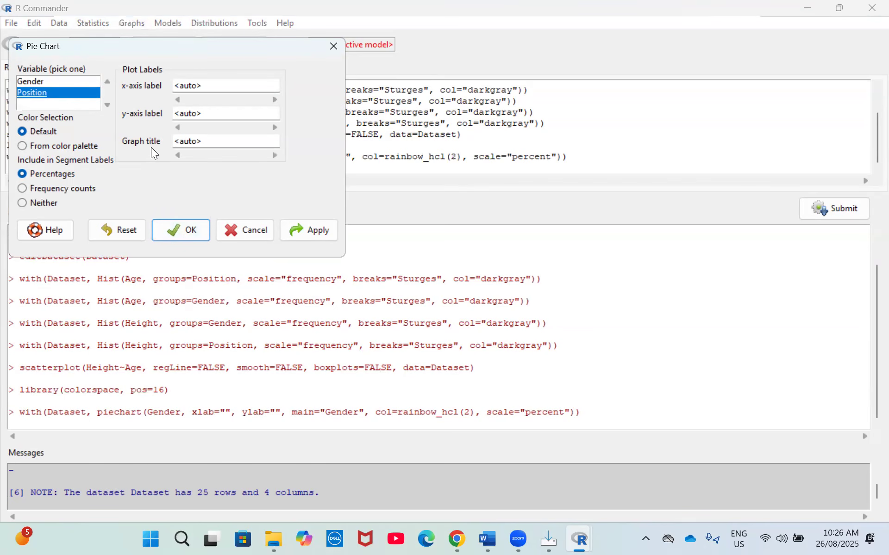
{"action": "left_click", "coordinate": [178, 232]}
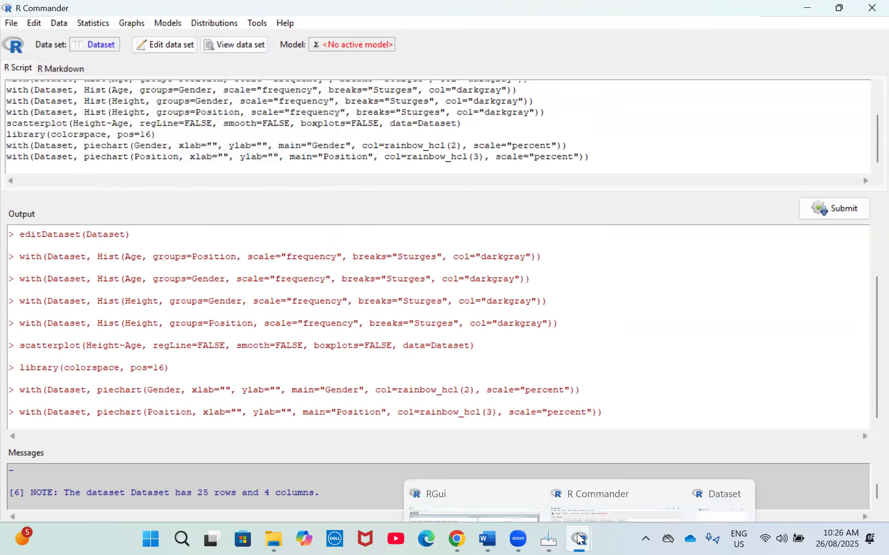
Examine the Position pie chart in the RGui graphics window and return to R Commander.
{"action": "left_click", "coordinate": [463, 472]}
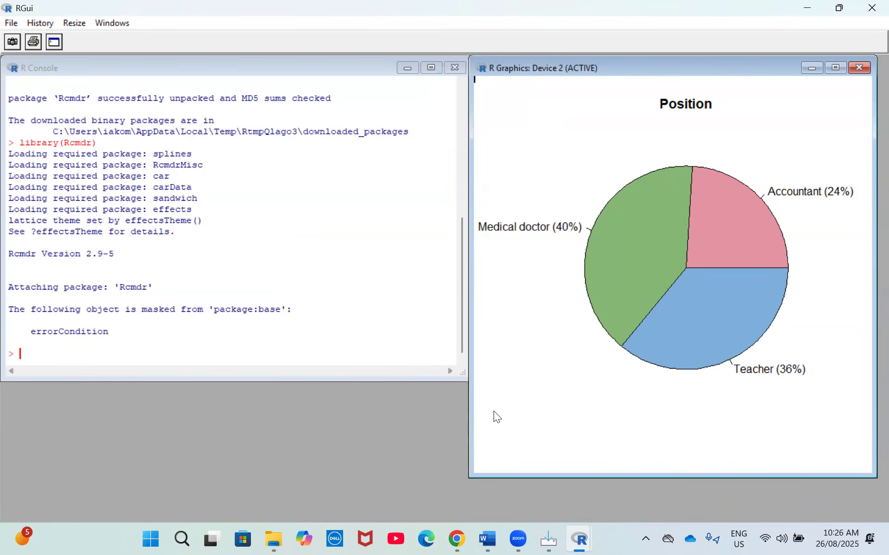
{"action": "mouse_move", "coordinate": [579, 539]}
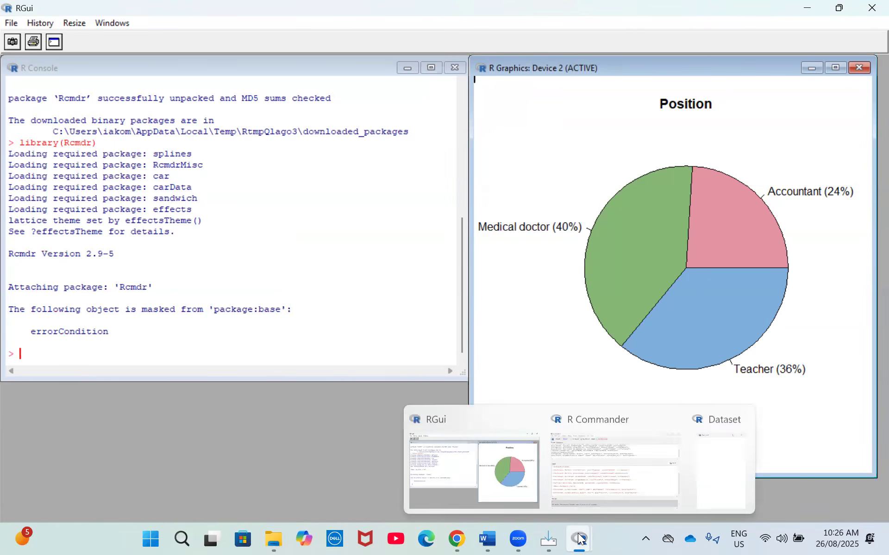
{"action": "left_click", "coordinate": [570, 505]}
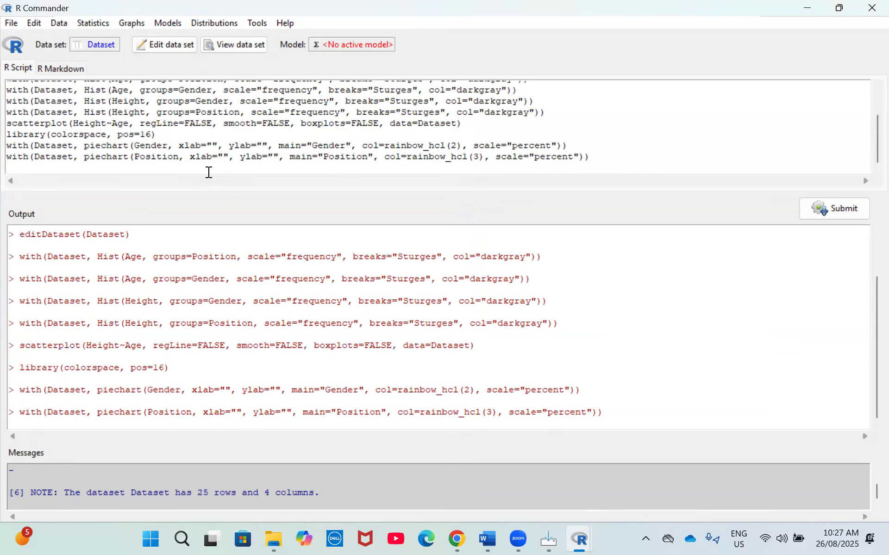
Produce a summary of all variables in the active data set.
{"action": "left_click", "coordinate": [91, 23]}
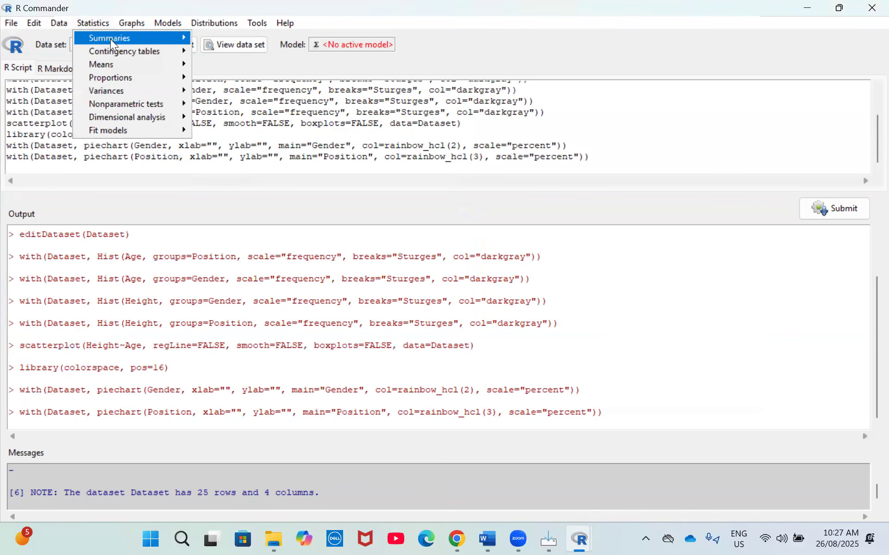
{"action": "mouse_move", "coordinate": [118, 40]}
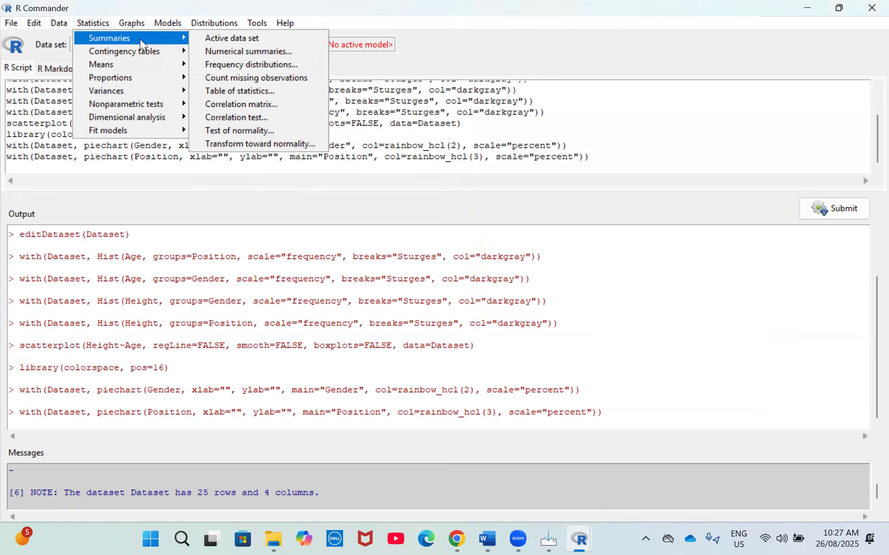
{"action": "left_click", "coordinate": [233, 39]}
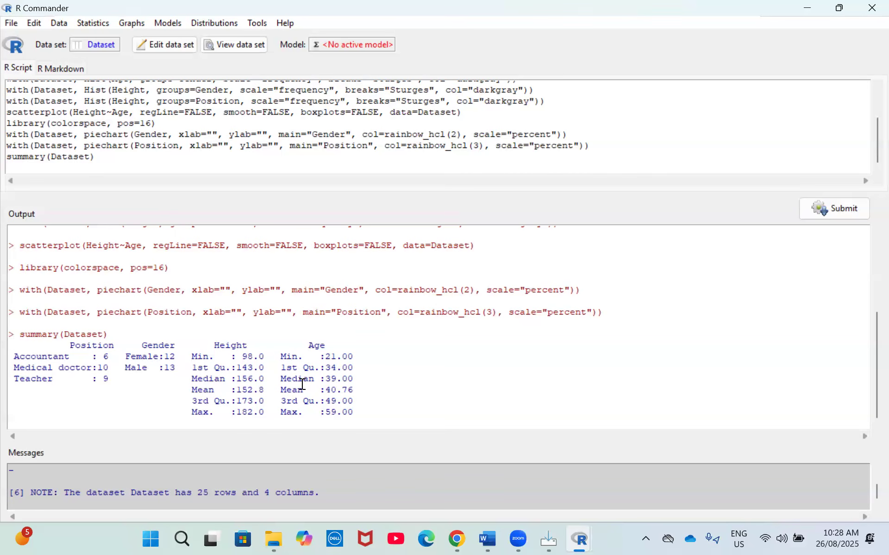
Set up a numerical summary of Age, adding standard error of mean, coefficient of variation, skewness, kurtosis and frequency counts to the default statistics.
{"action": "left_click", "coordinate": [132, 24]}
{"action": "mouse_move", "coordinate": [93, 23]}
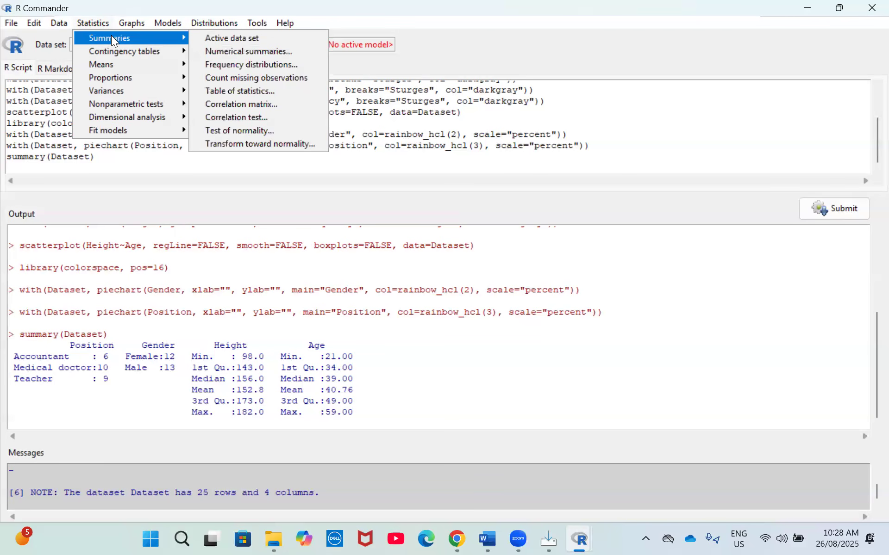
{"action": "left_click", "coordinate": [239, 53]}
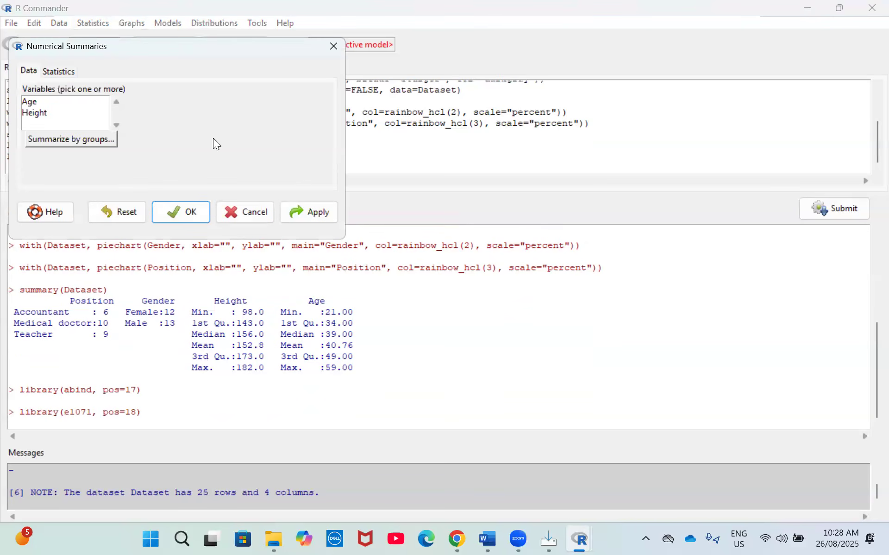
{"action": "left_click", "coordinate": [32, 102]}
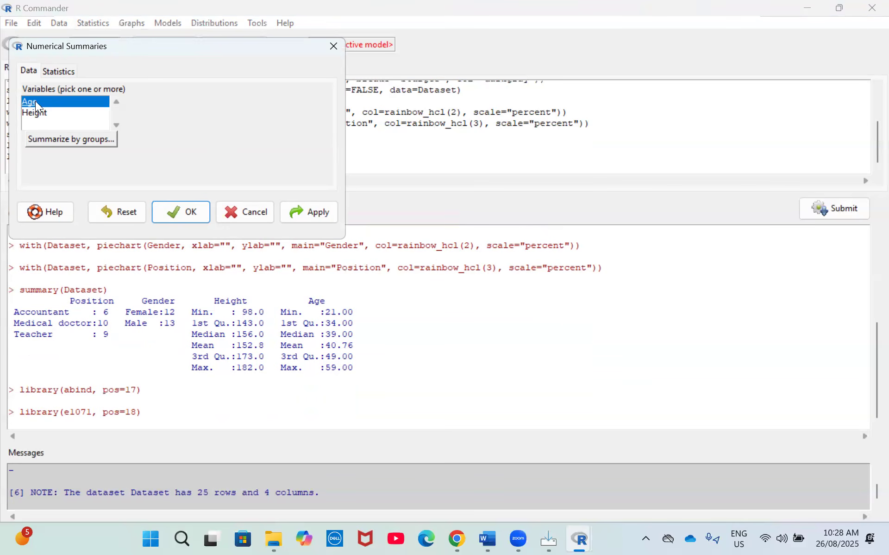
{"action": "left_click", "coordinate": [58, 72]}
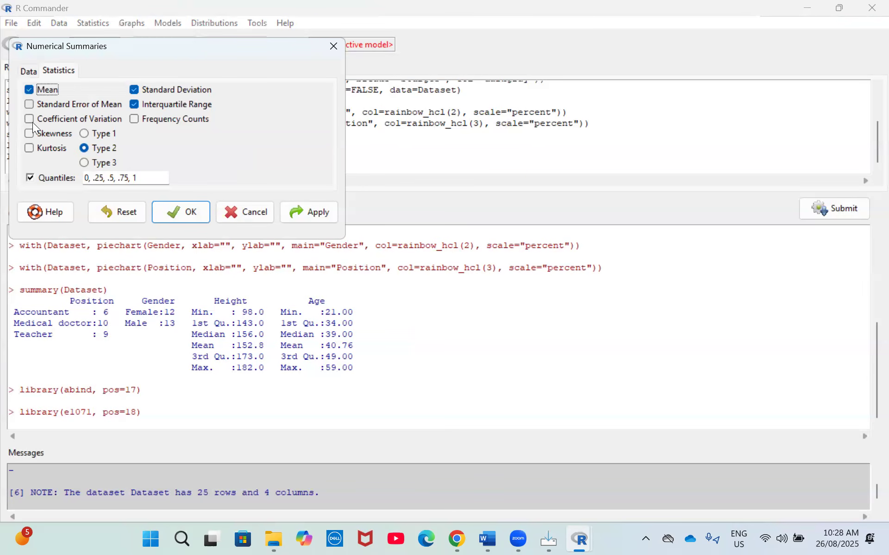
{"action": "left_click", "coordinate": [29, 104]}
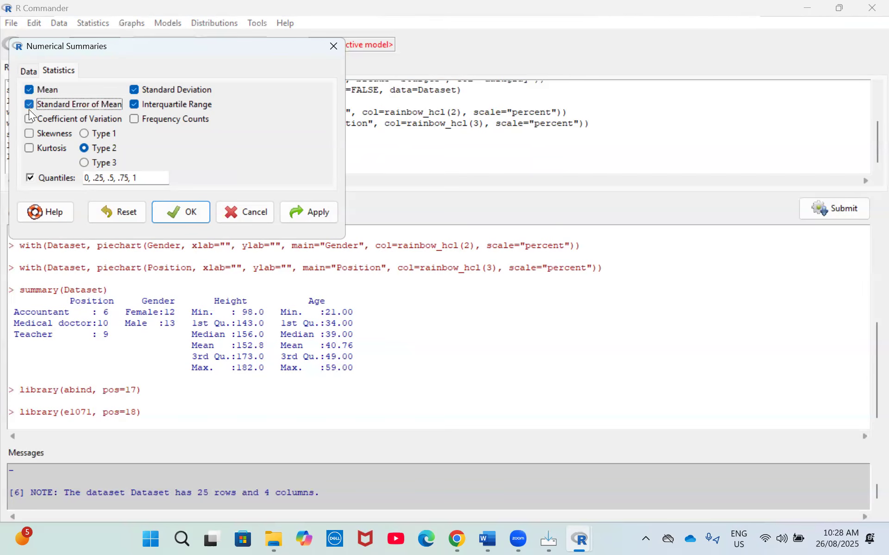
{"action": "left_click", "coordinate": [29, 119]}
{"action": "left_click", "coordinate": [30, 133]}
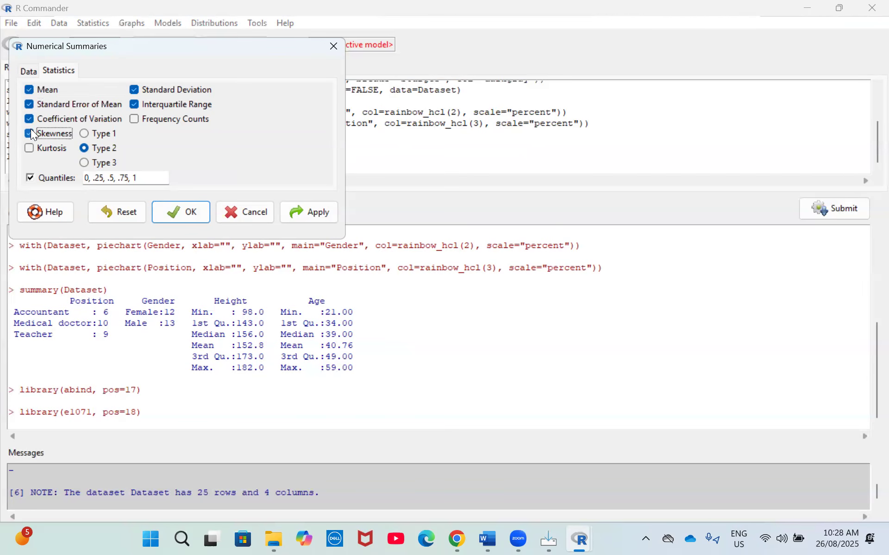
{"action": "left_click", "coordinate": [31, 149]}
{"action": "left_click", "coordinate": [137, 119]}
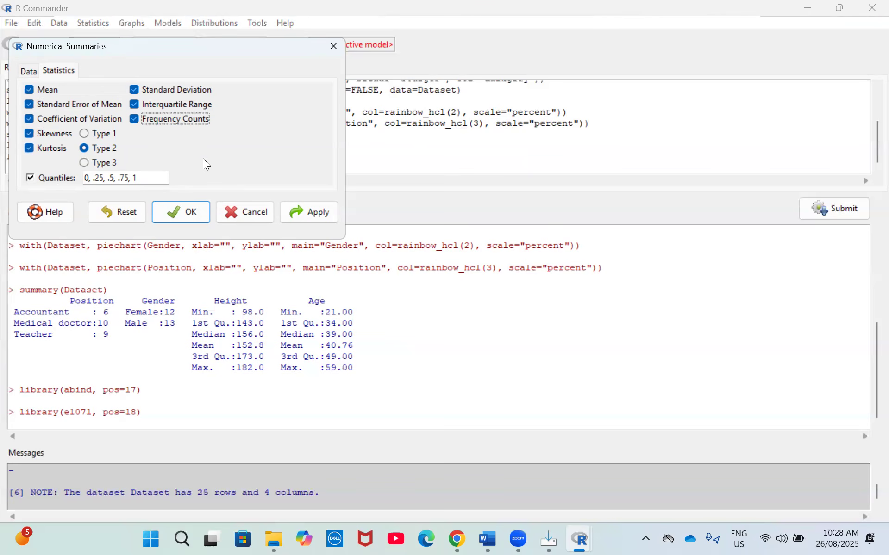
Check the available grouping variables without picking one, and run the ungrouped numerical summary of Age.
{"action": "left_click", "coordinate": [37, 75]}
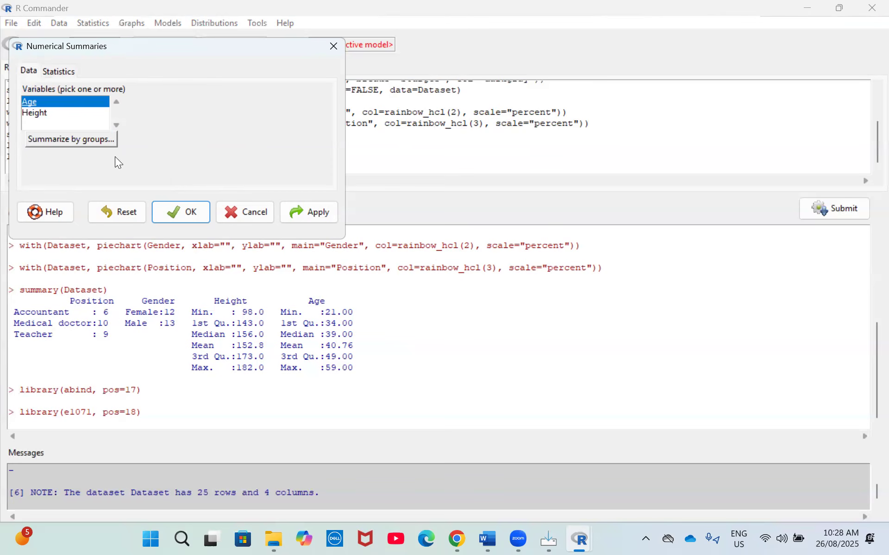
{"action": "left_click", "coordinate": [86, 137]}
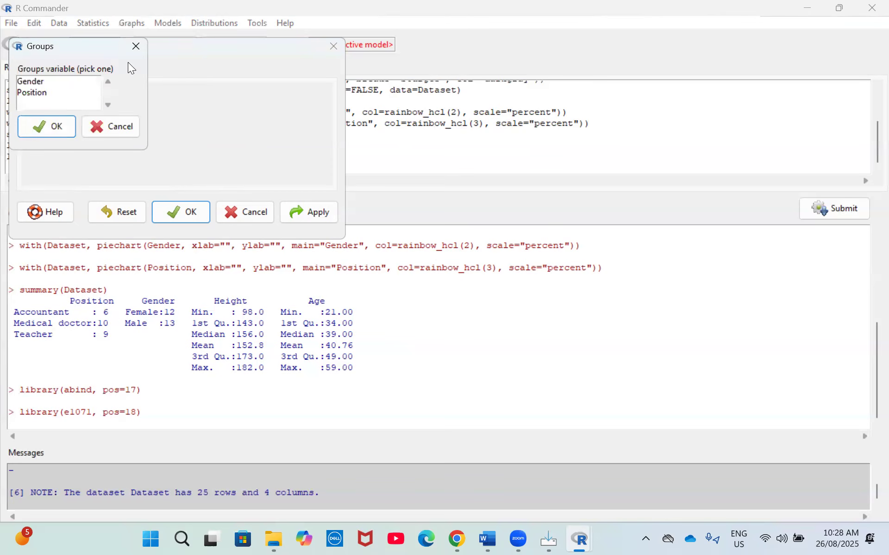
{"action": "left_click", "coordinate": [134, 46]}
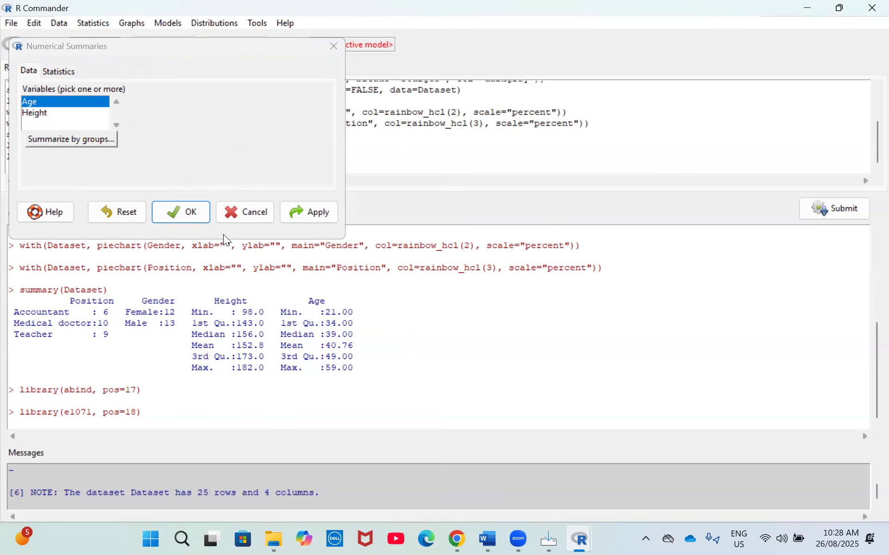
{"action": "left_click", "coordinate": [174, 212]}
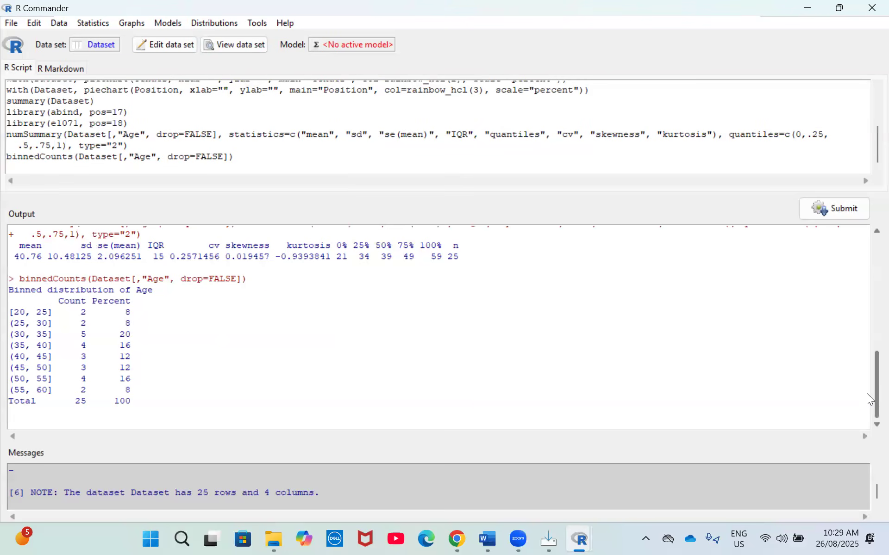
Examine the Age summary statistics and the binned Age distribution in the output.
{"action": "scroll", "coordinate": [866, 394], "scroll_direction": "up", "scroll_amount": 3}
{"action": "scroll", "coordinate": [866, 408], "scroll_direction": "down", "scroll_amount": 1}
{"action": "scroll", "coordinate": [868, 421], "scroll_direction": "down", "scroll_amount": 1}
{"action": "scroll", "coordinate": [867, 370], "scroll_direction": "up", "scroll_amount": 10}
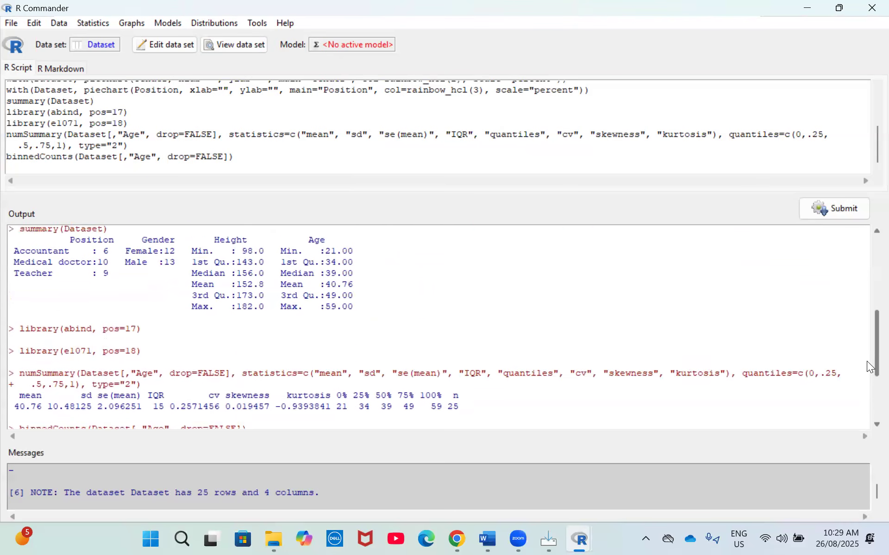
{"action": "scroll", "coordinate": [866, 336], "scroll_direction": "up", "scroll_amount": 3}
{"action": "scroll", "coordinate": [866, 315], "scroll_direction": "down", "scroll_amount": 7}
{"action": "scroll", "coordinate": [866, 372], "scroll_direction": "down", "scroll_amount": 3}
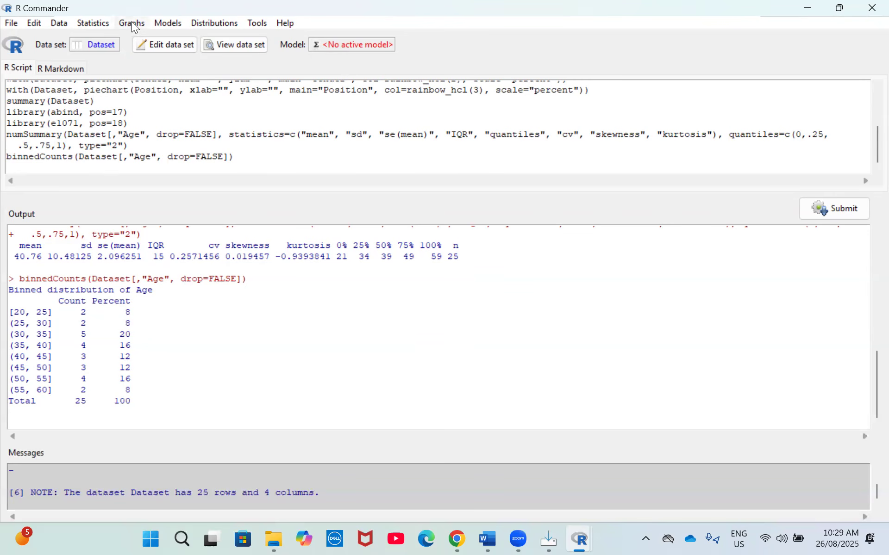
{"action": "left_click", "coordinate": [98, 28]}
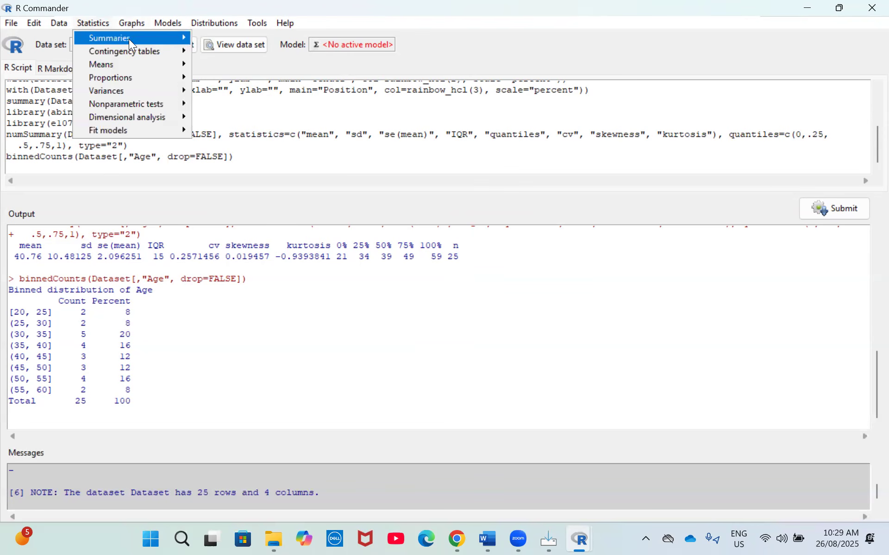
{"action": "mouse_move", "coordinate": [130, 43]}
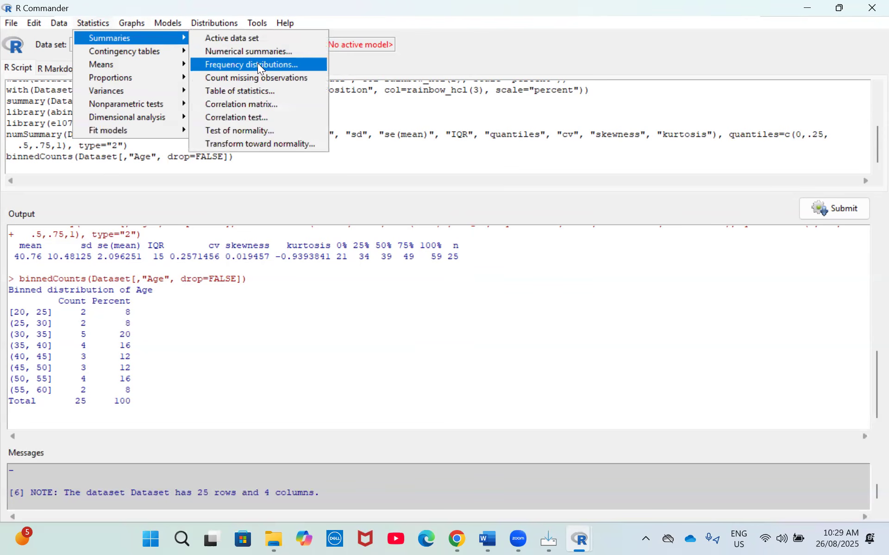
{"action": "left_click", "coordinate": [266, 91]}
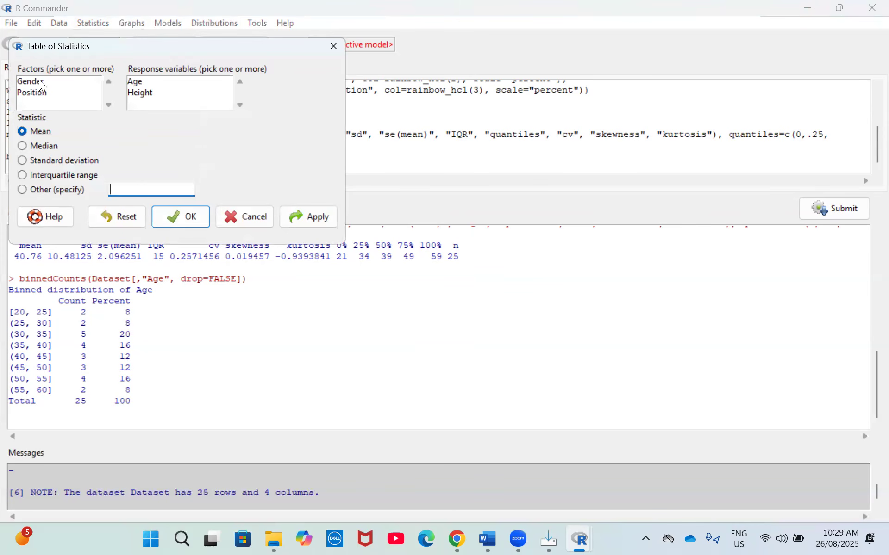
{"action": "left_click", "coordinate": [139, 83]}
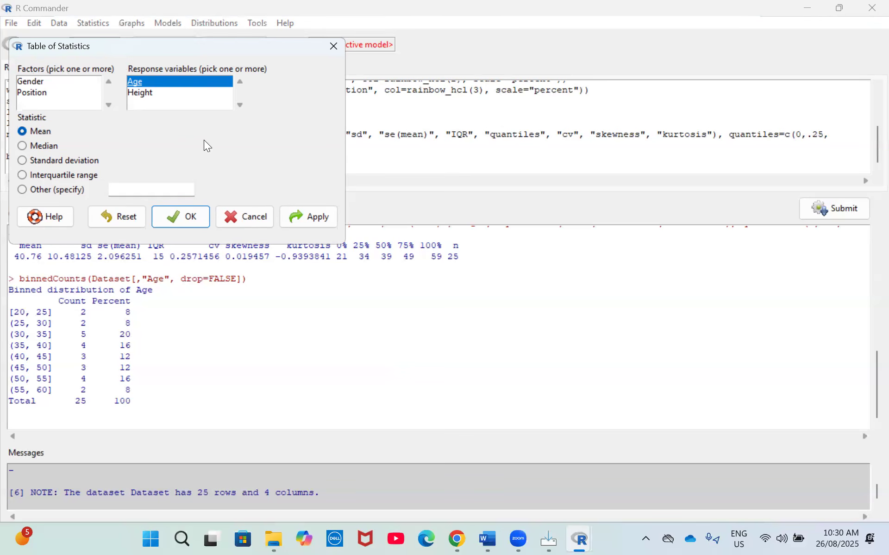
{"action": "left_click", "coordinate": [335, 51]}
{"action": "left_click", "coordinate": [101, 24]}
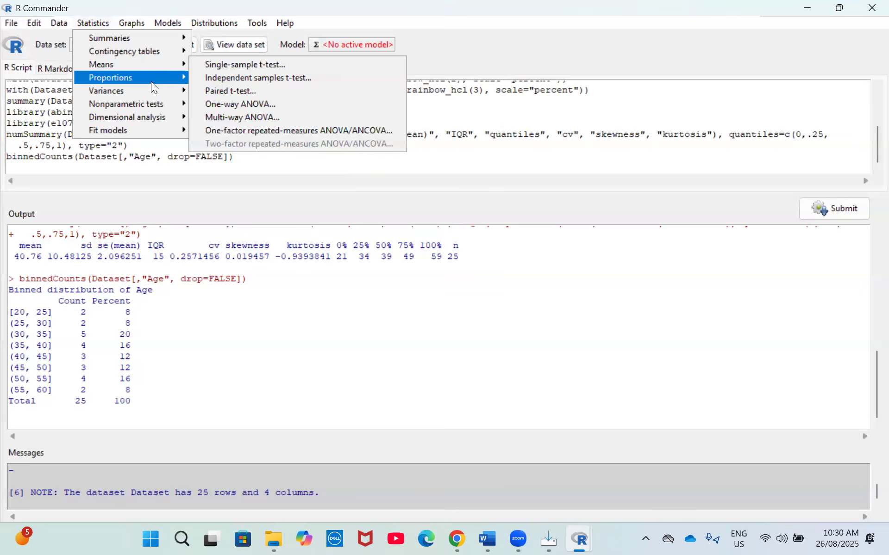
{"action": "mouse_move", "coordinate": [152, 83]}
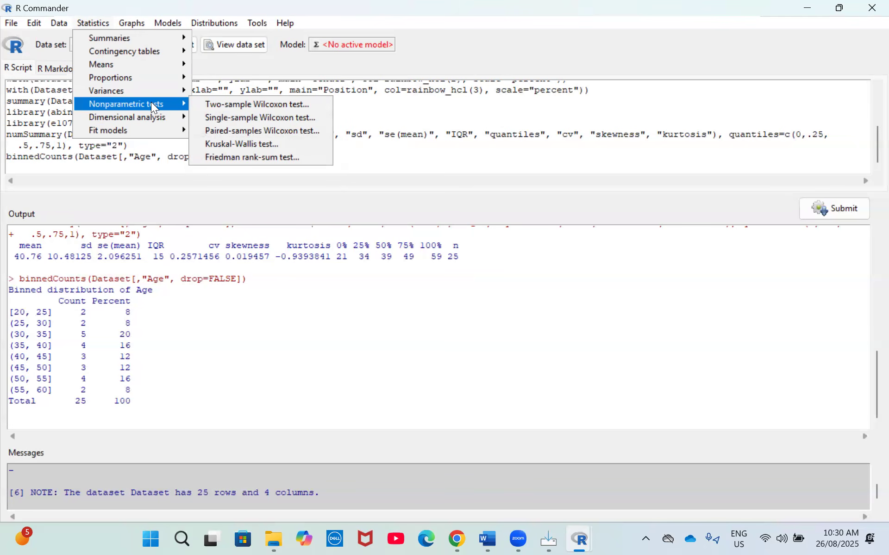
{"action": "mouse_move", "coordinate": [146, 132]}
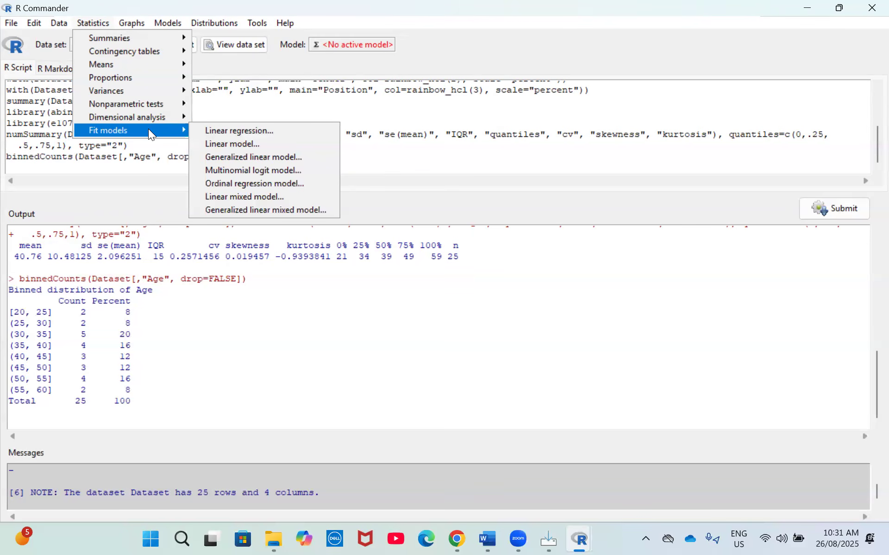
{"action": "mouse_move", "coordinate": [171, 23]}
{"action": "mouse_move", "coordinate": [209, 28]}
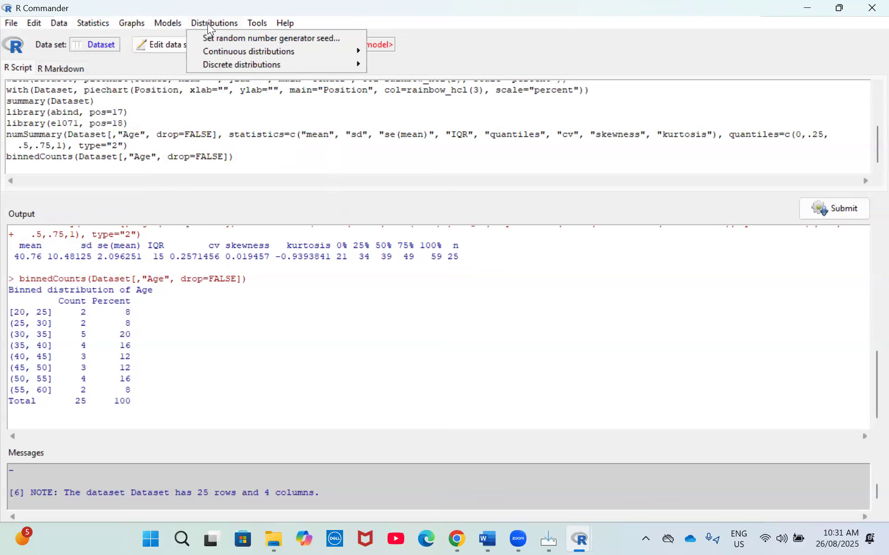
{"action": "mouse_move", "coordinate": [265, 51]}
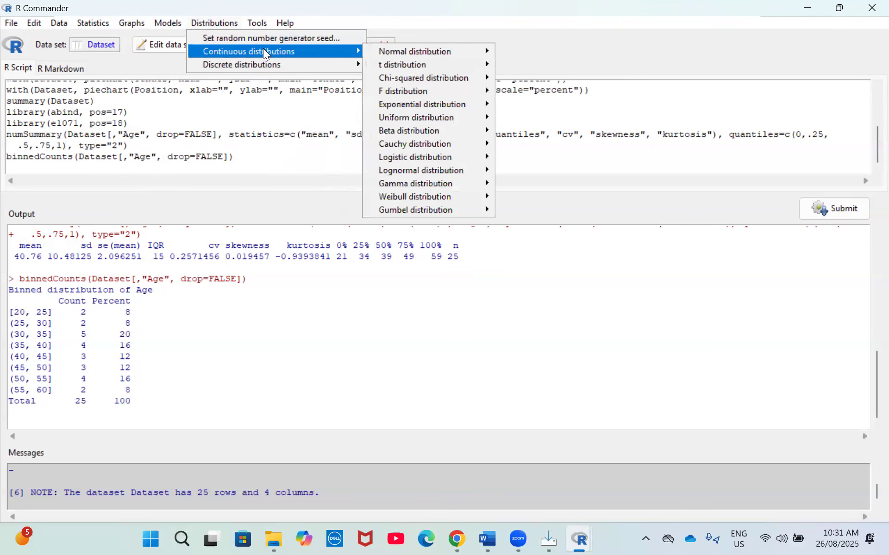
{"action": "mouse_move", "coordinate": [407, 52]}
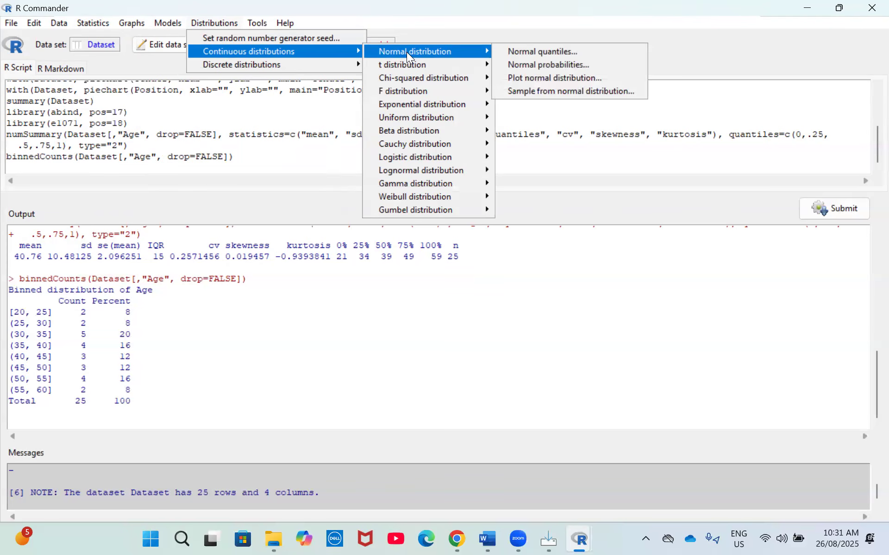
{"action": "mouse_move", "coordinate": [306, 67]}
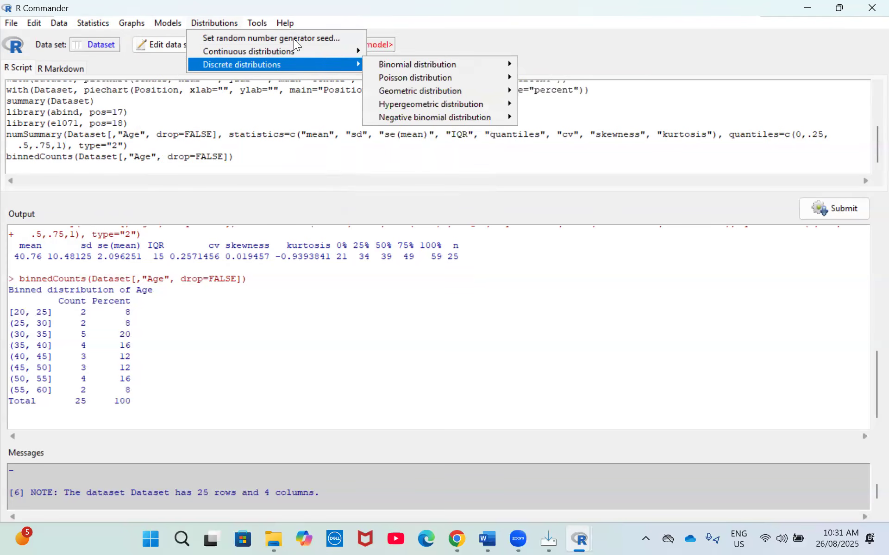
{"action": "mouse_move", "coordinate": [107, 18]}
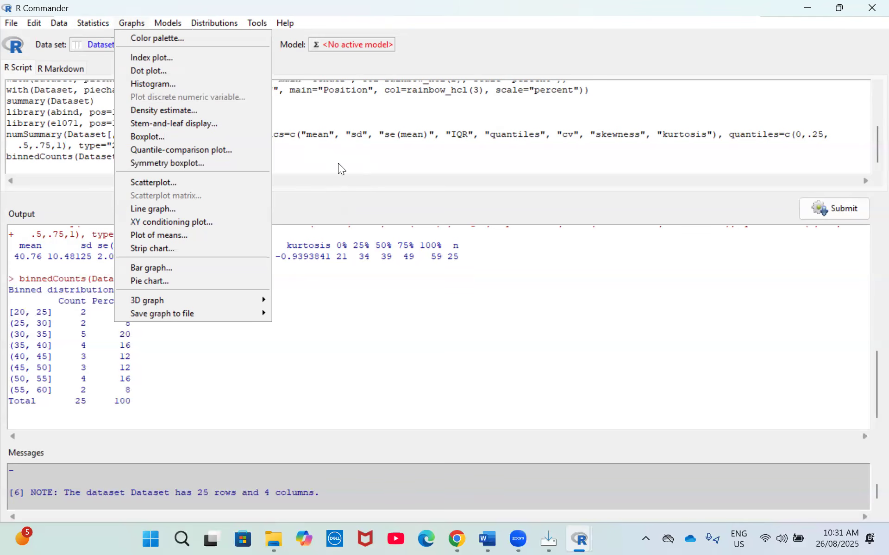
{"action": "left_click", "coordinate": [346, 140]}
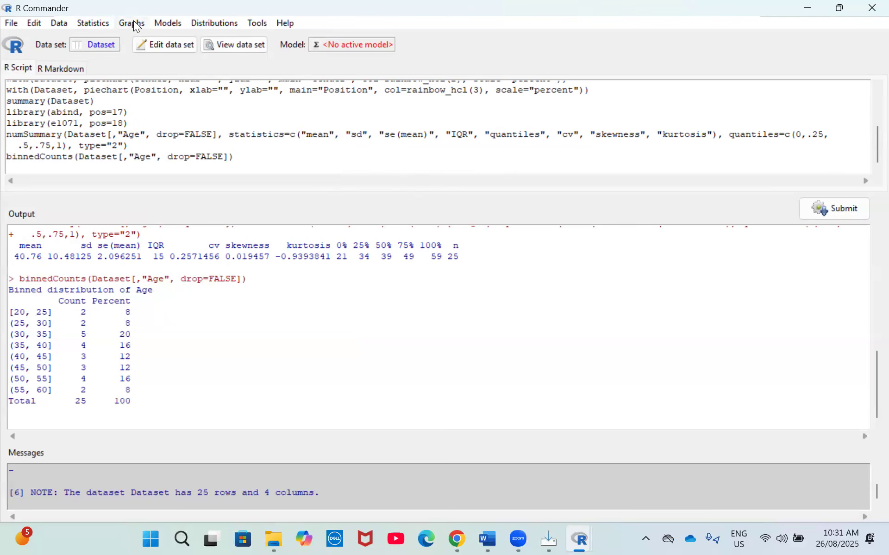
{"action": "left_click", "coordinate": [97, 24]}
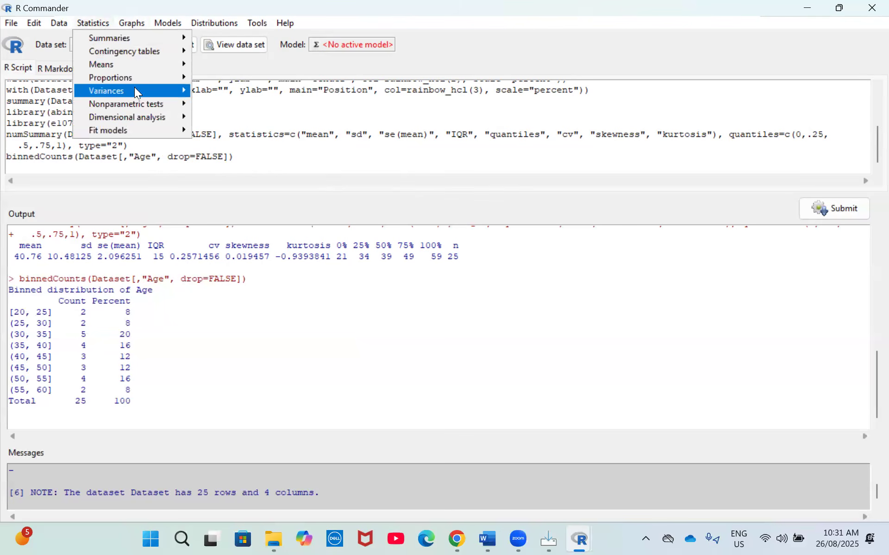
{"action": "mouse_move", "coordinate": [142, 99]}
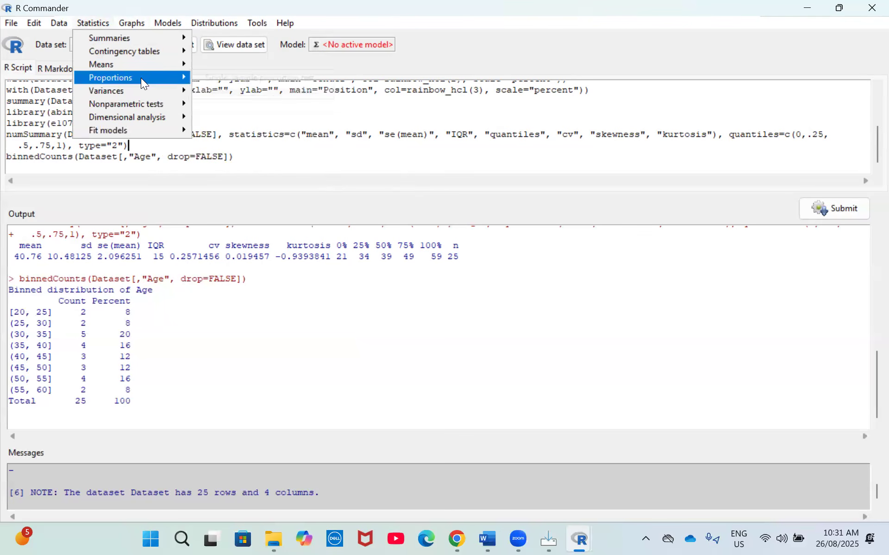
{"action": "mouse_move", "coordinate": [150, 119]}
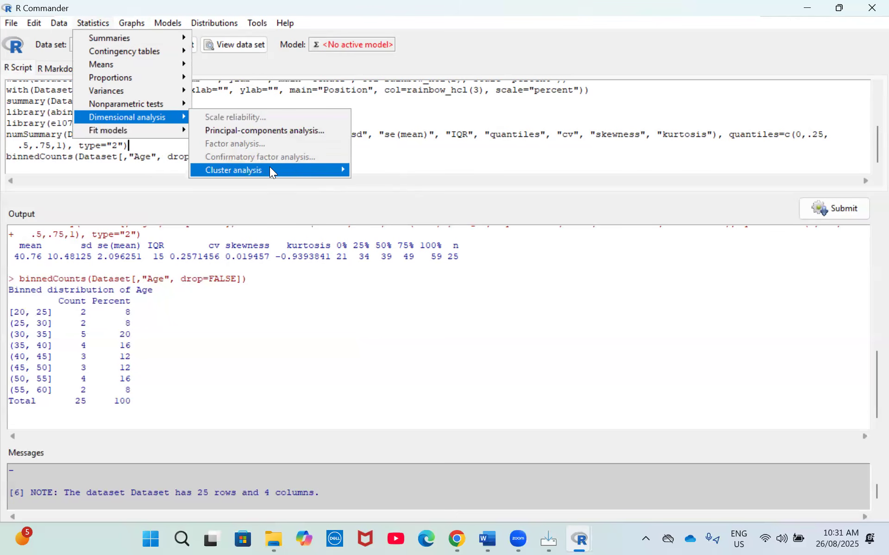
{"action": "mouse_move", "coordinate": [271, 170]}
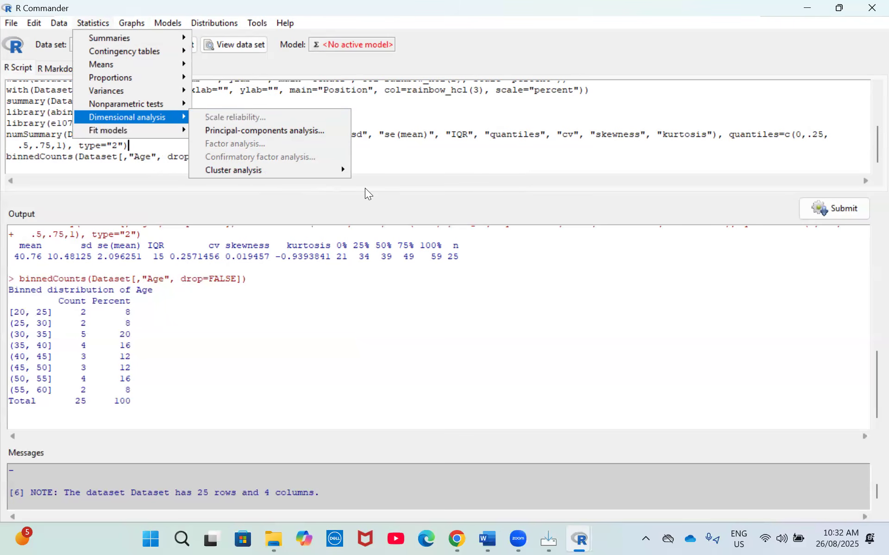
{"action": "left_click", "coordinate": [367, 206]}
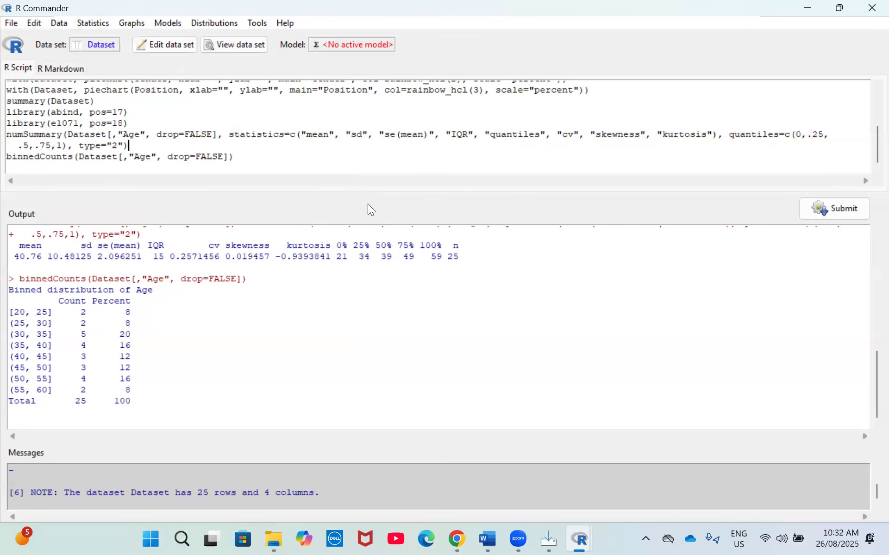